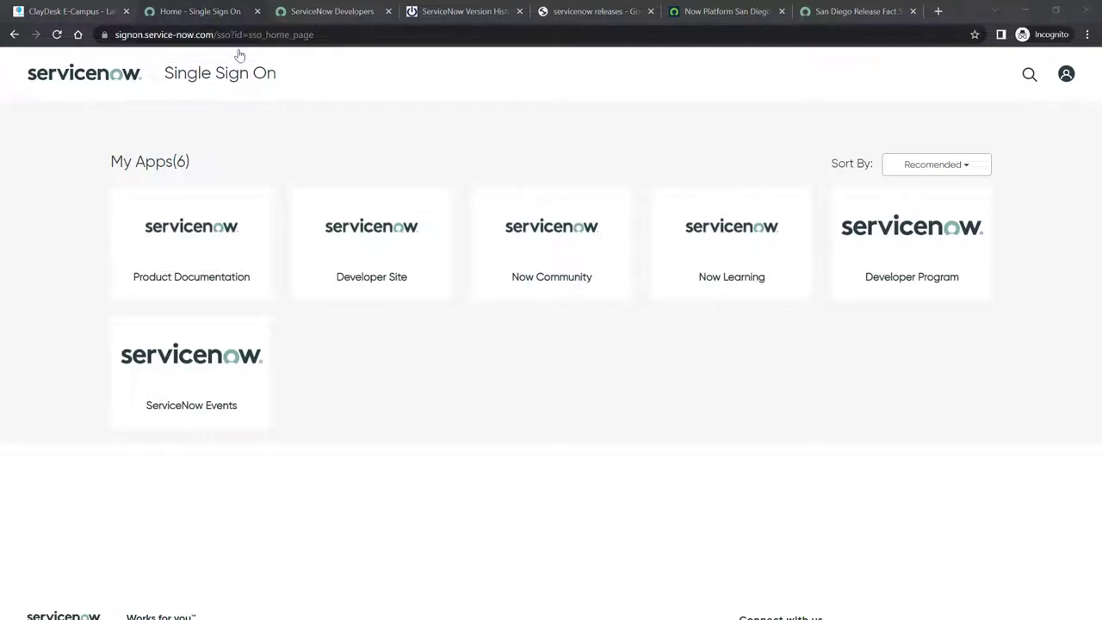
# On the Single Sign On home page listing six apps under My Apps, open the account menu.
pyautogui.click(1066, 76)
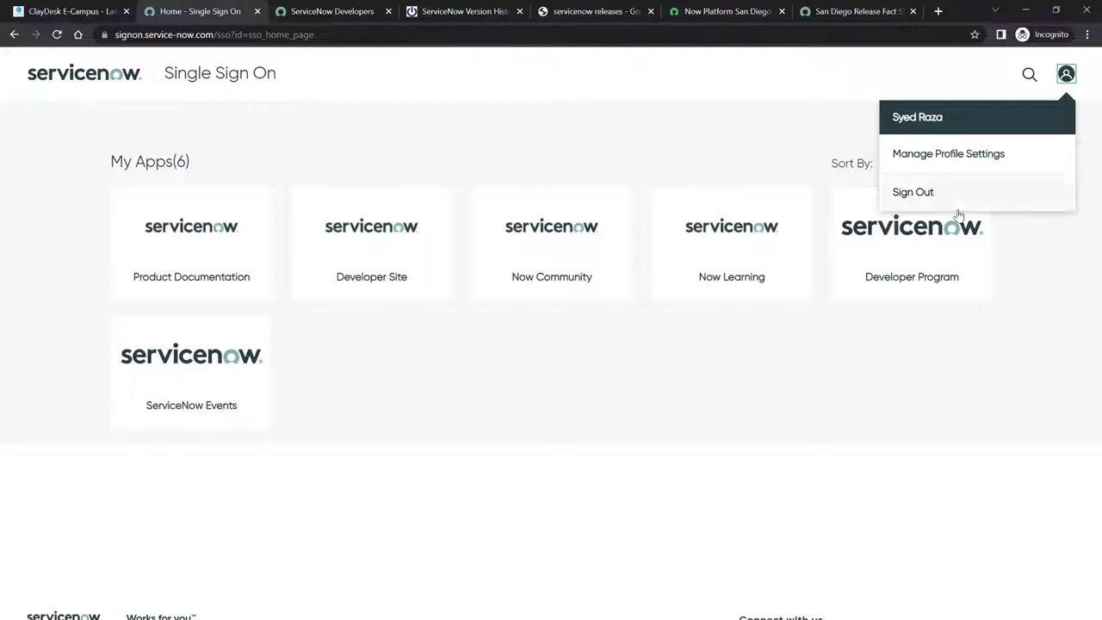
# On the ServiceNow Developers tab, choose San Diego in the Request an Instance dialog.
pyautogui.click(434, 351)
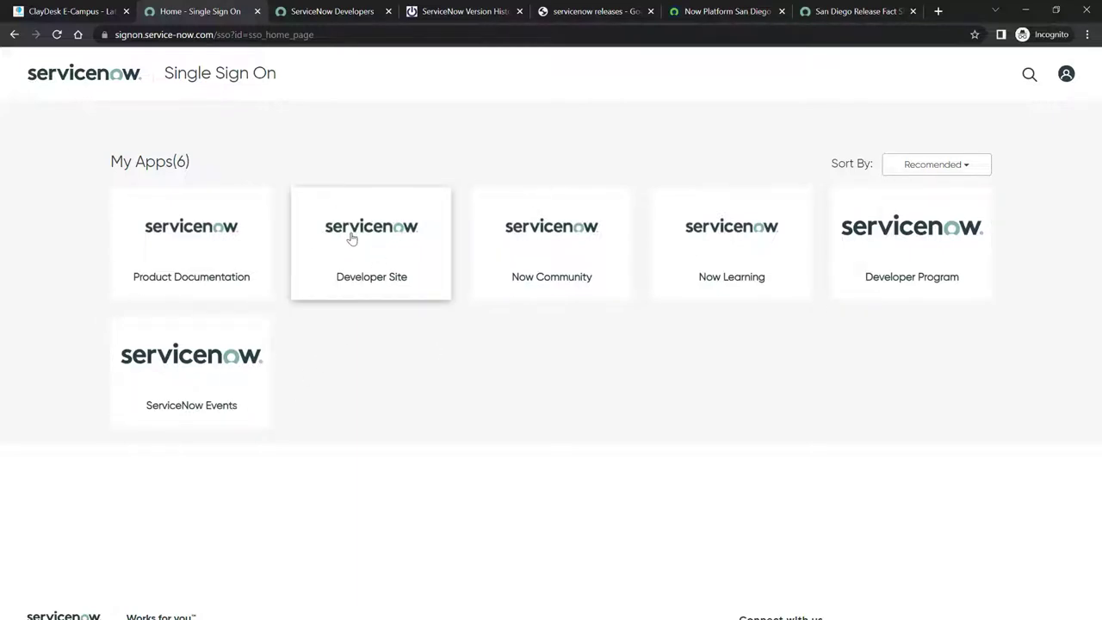
pyautogui.click(324, 15)
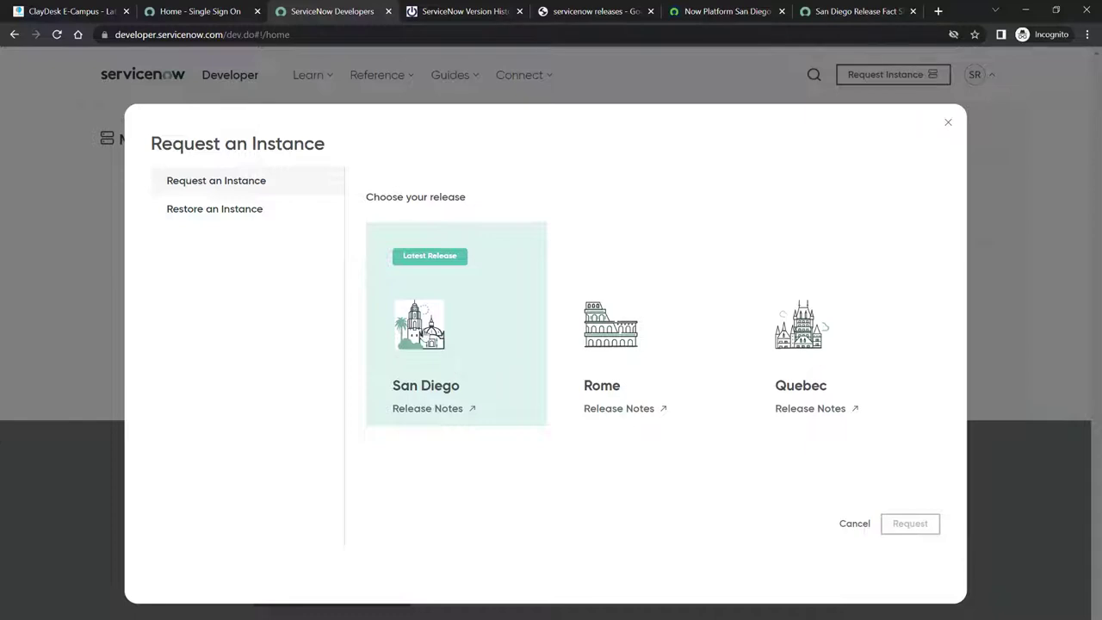
pyautogui.click(420, 331)
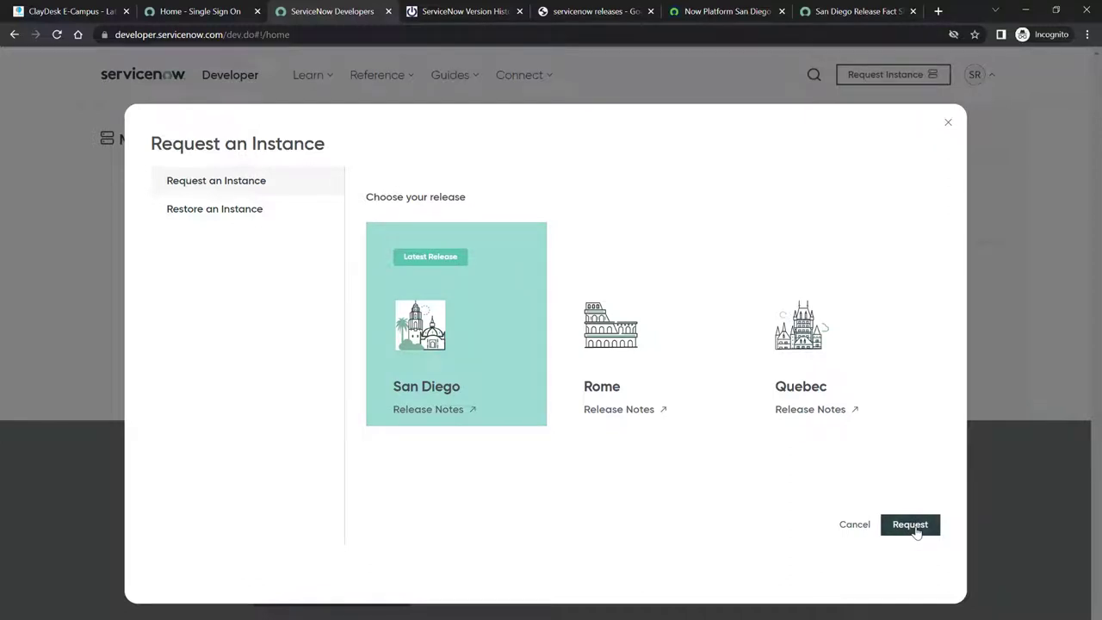
# Request the San Diego developer instance and wait for 'Your instance is ready!'.
pyautogui.click(915, 527)
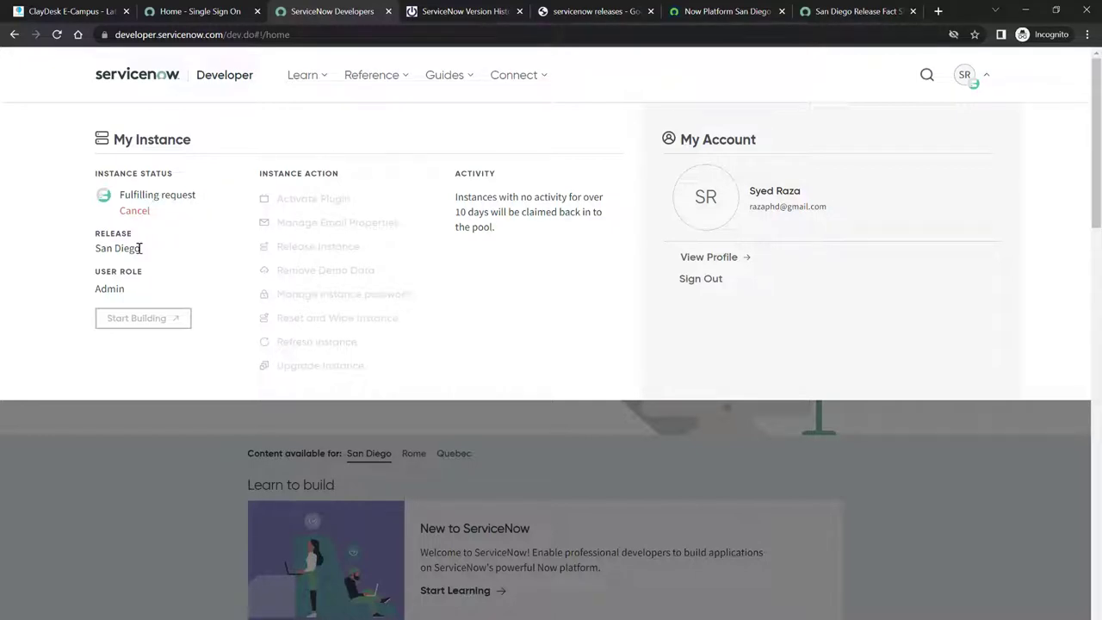
pyautogui.press('alt')
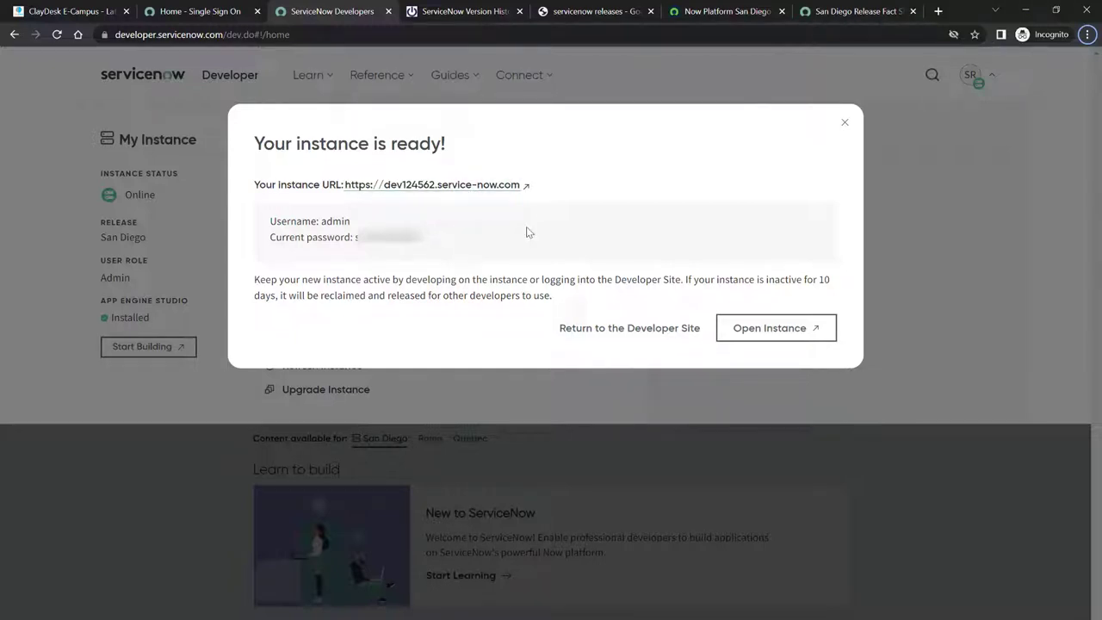
# Open the new instance URL and close the 'Work your way' welcome tour.
pyautogui.click(492, 191)
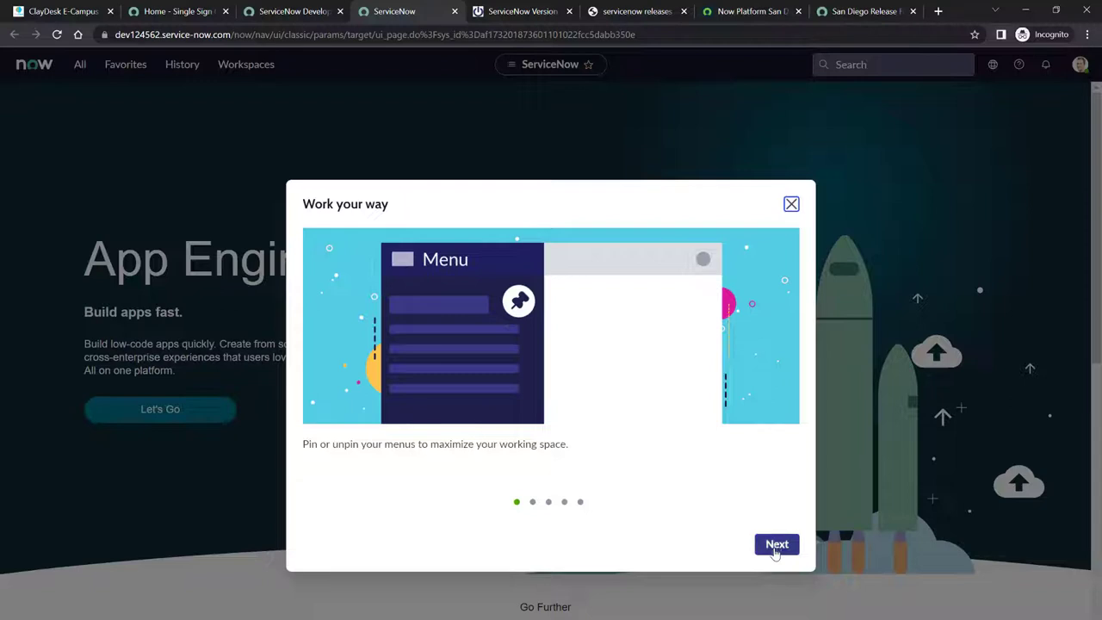
pyautogui.click(791, 205)
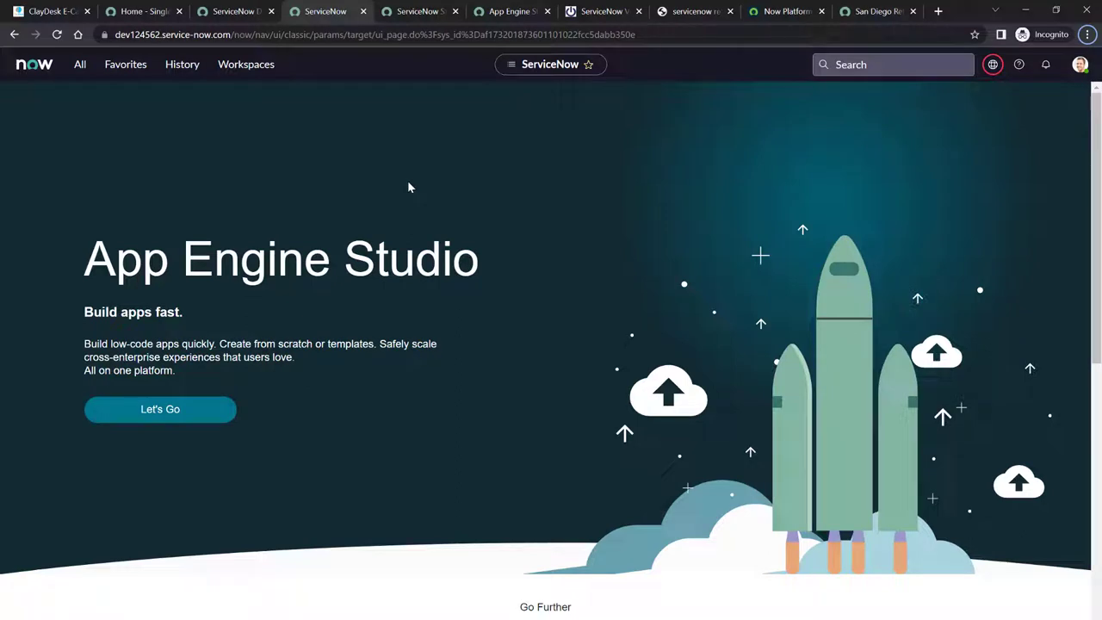
pyautogui.click(80, 65)
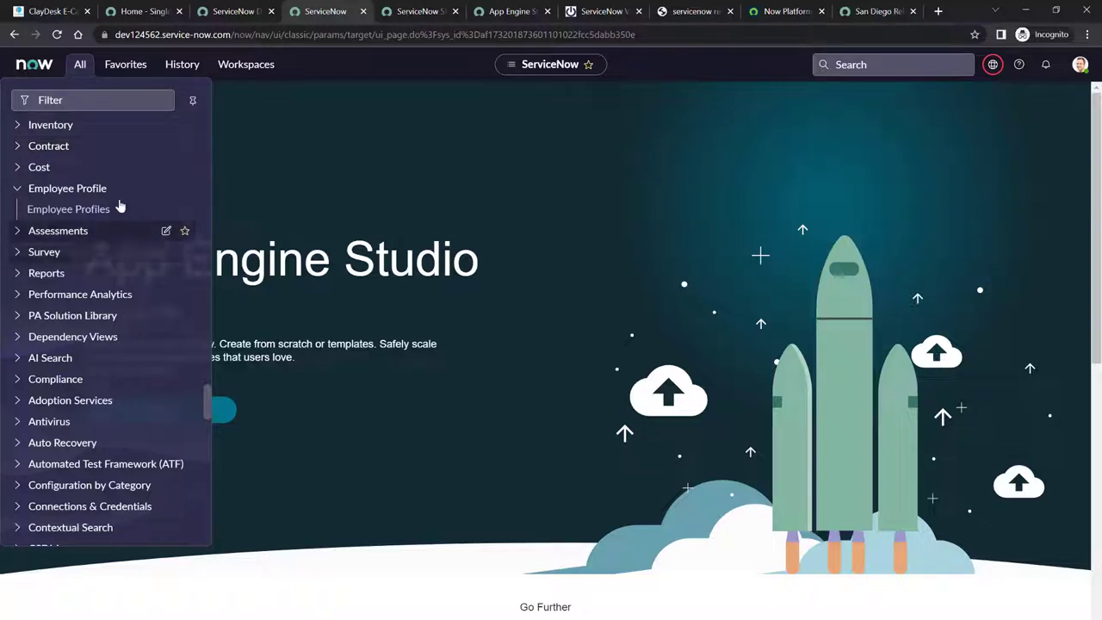
# Filter the navigator by 'catalog' and open Product Catalog > Facility Models.
pyautogui.click(66, 99)
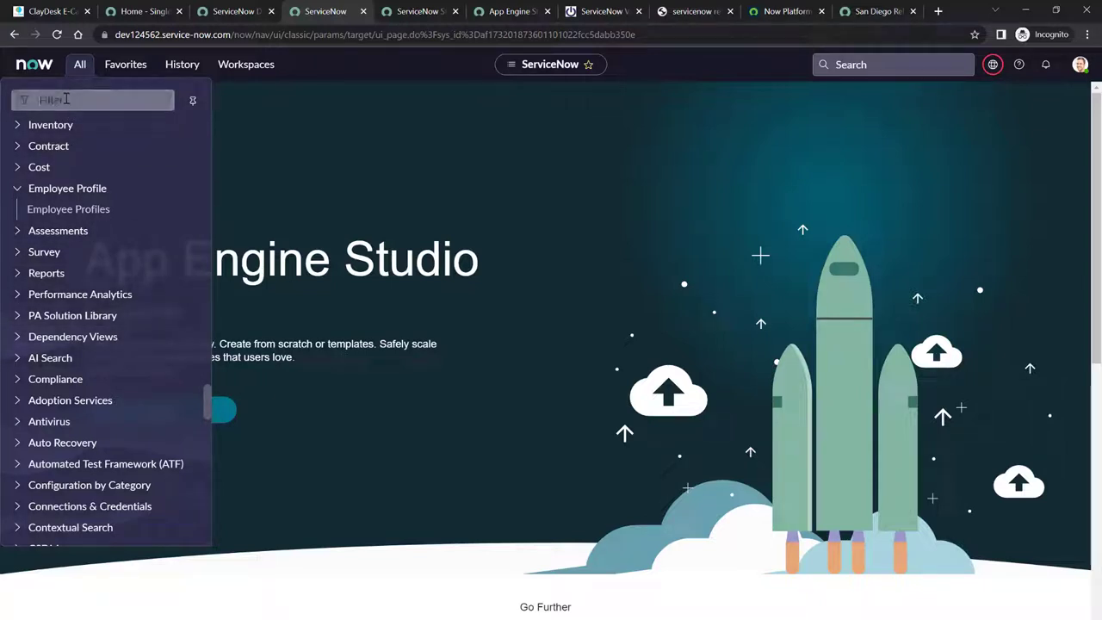
pyautogui.write('cat')
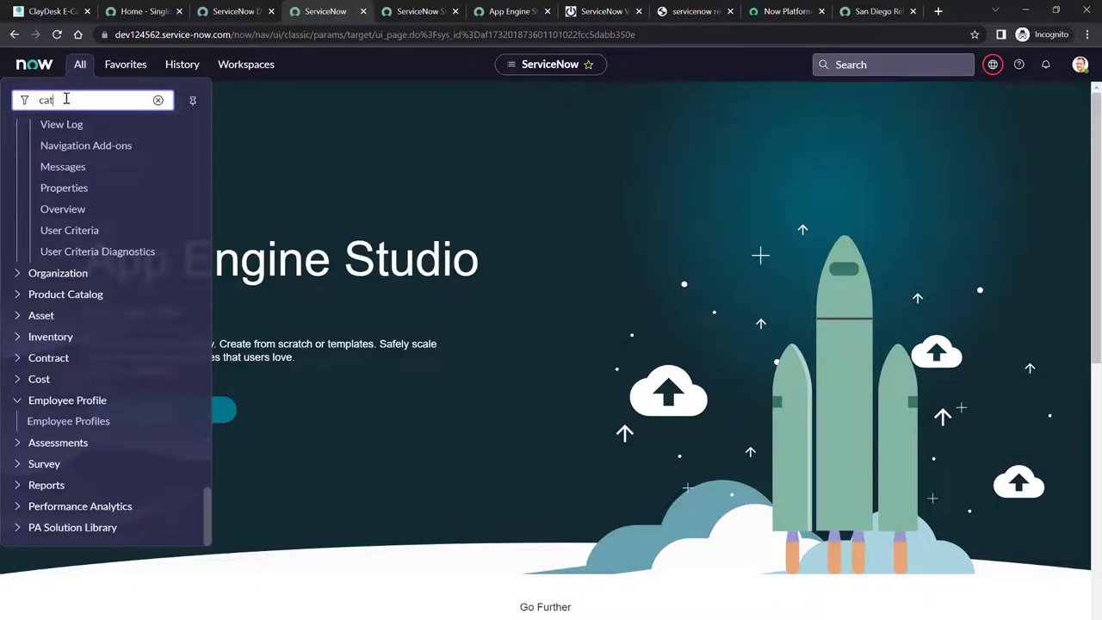
pyautogui.write('alo')
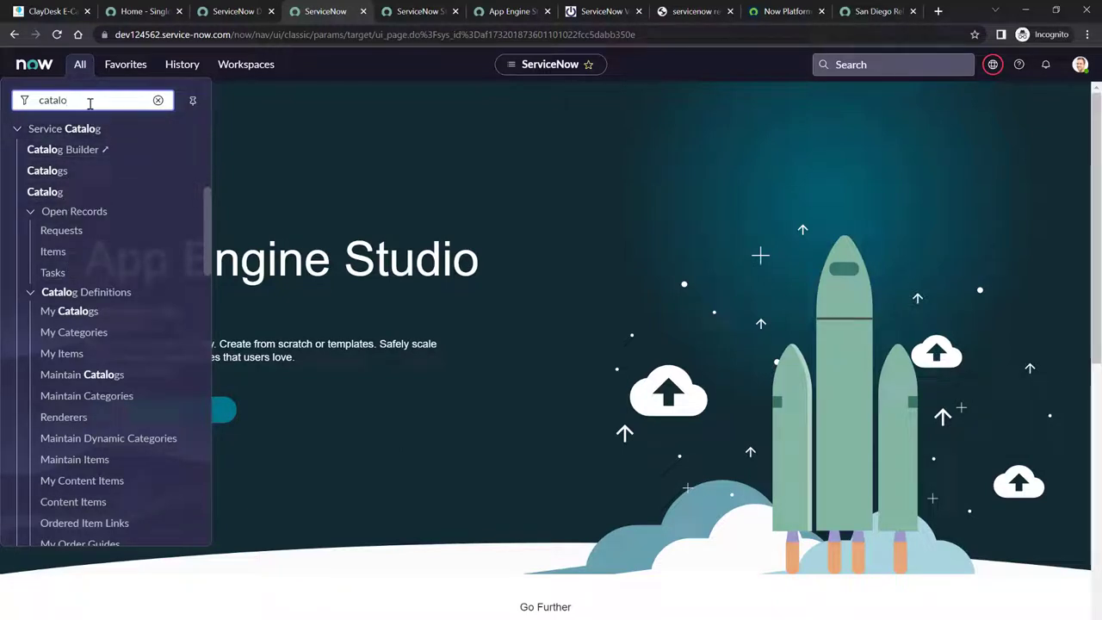
pyautogui.write('g')
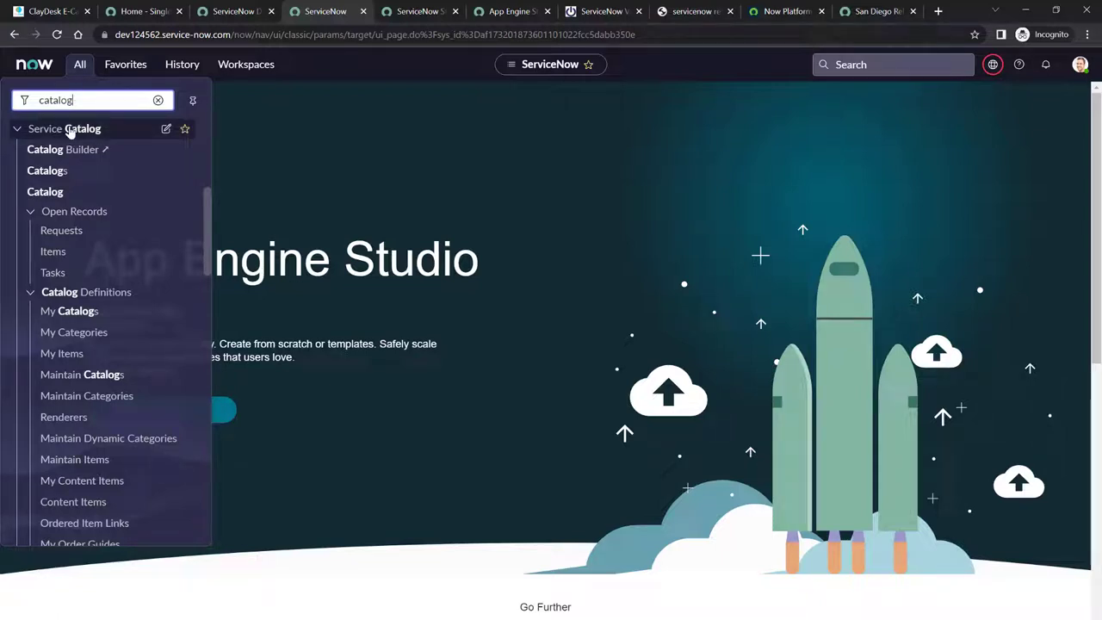
pyautogui.click(70, 129)
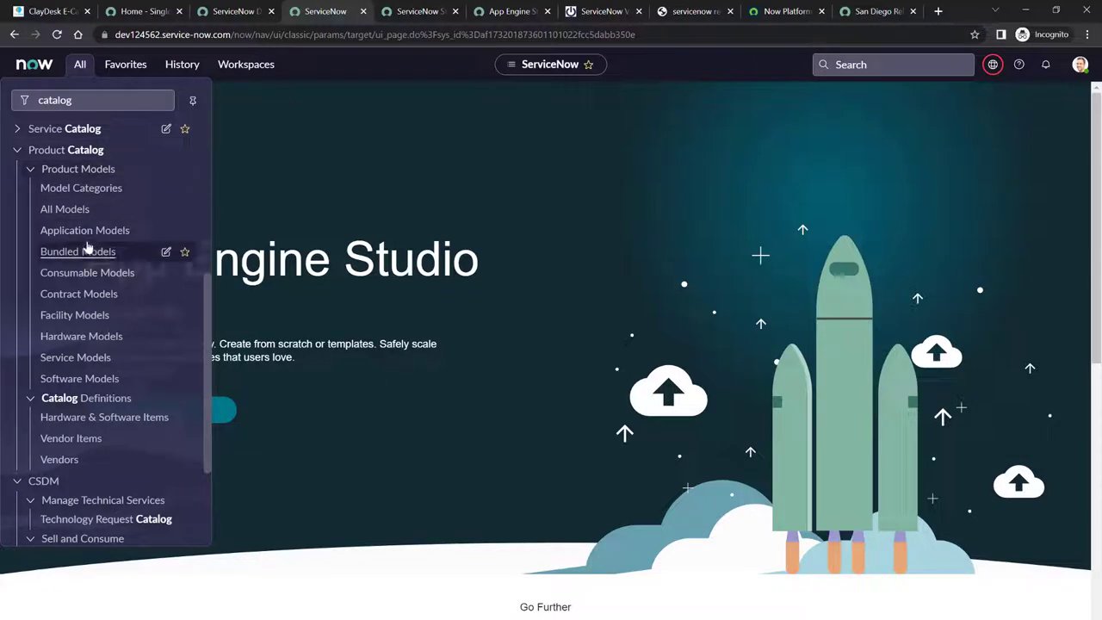
pyautogui.click(75, 315)
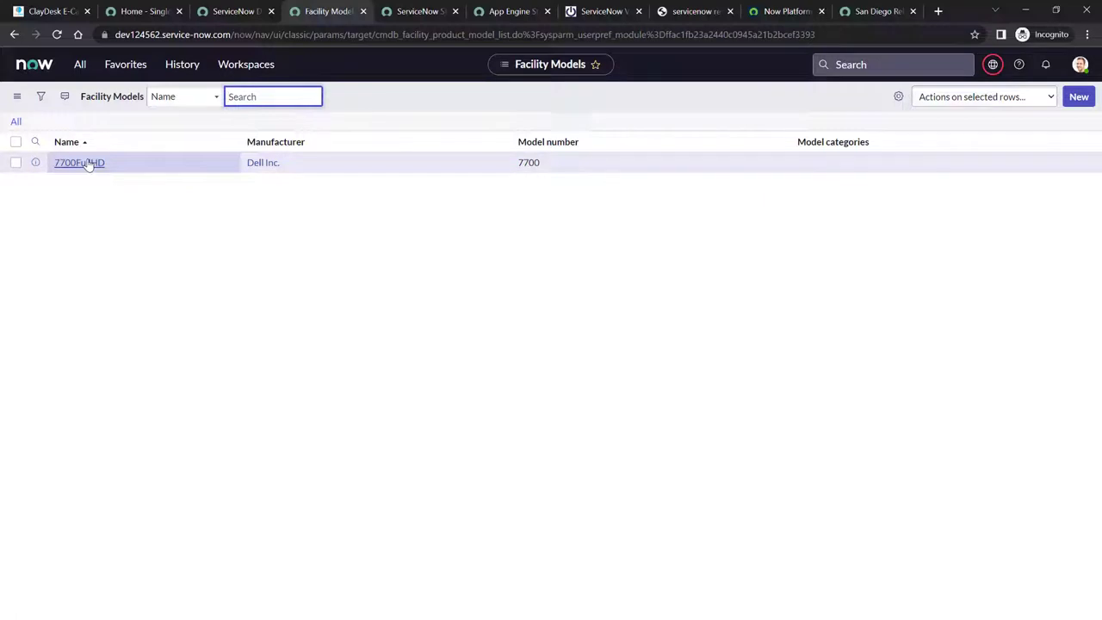
# Open the Dell Inc. 7700FullHD facility model record (cost 2,799.99, In Production).
pyautogui.click(88, 165)
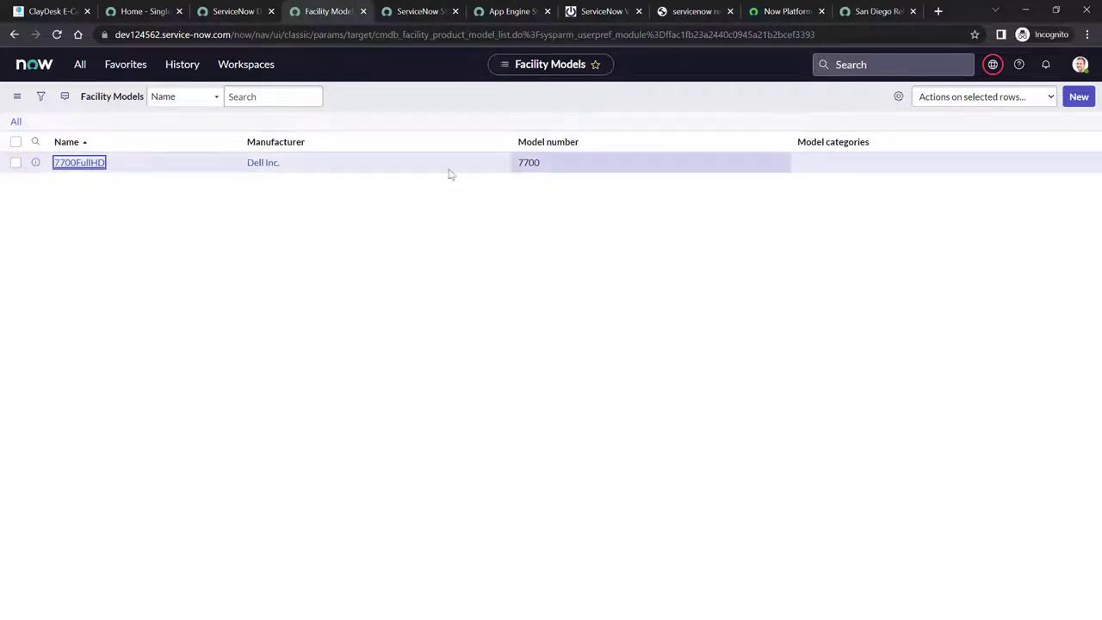
pyautogui.click(92, 165)
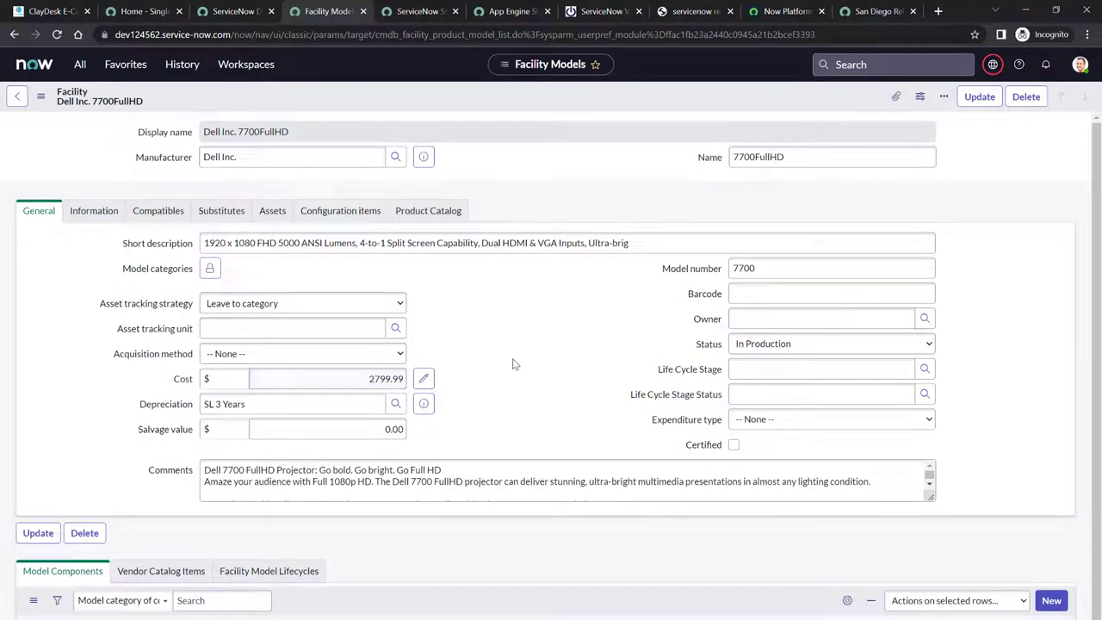
pyautogui.scroll(-1, 512, 365)
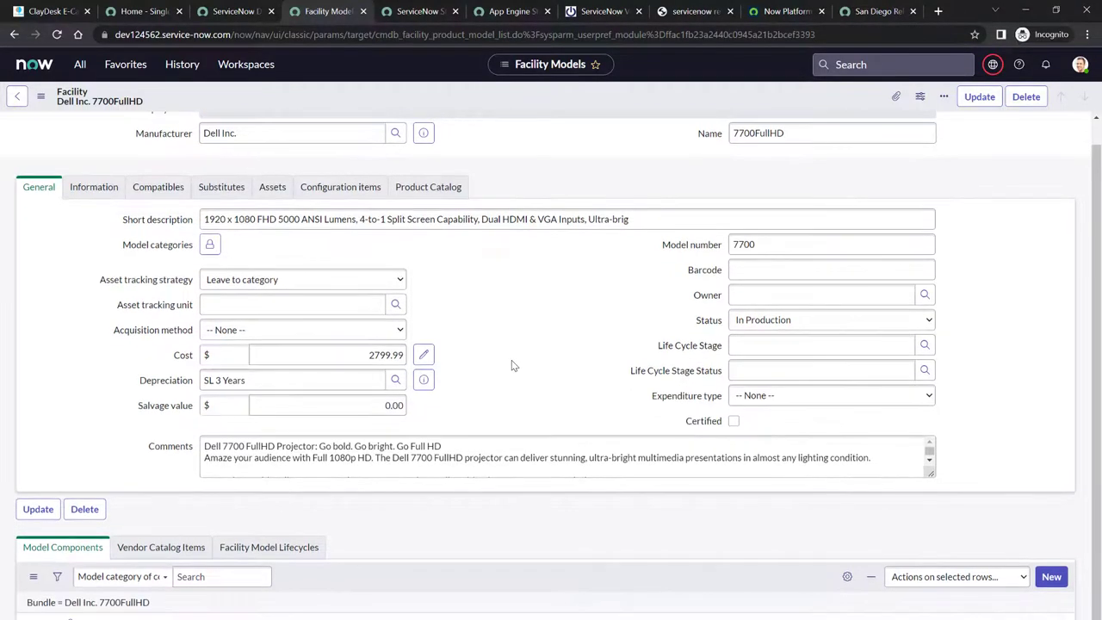
pyautogui.scroll(1, 512, 364)
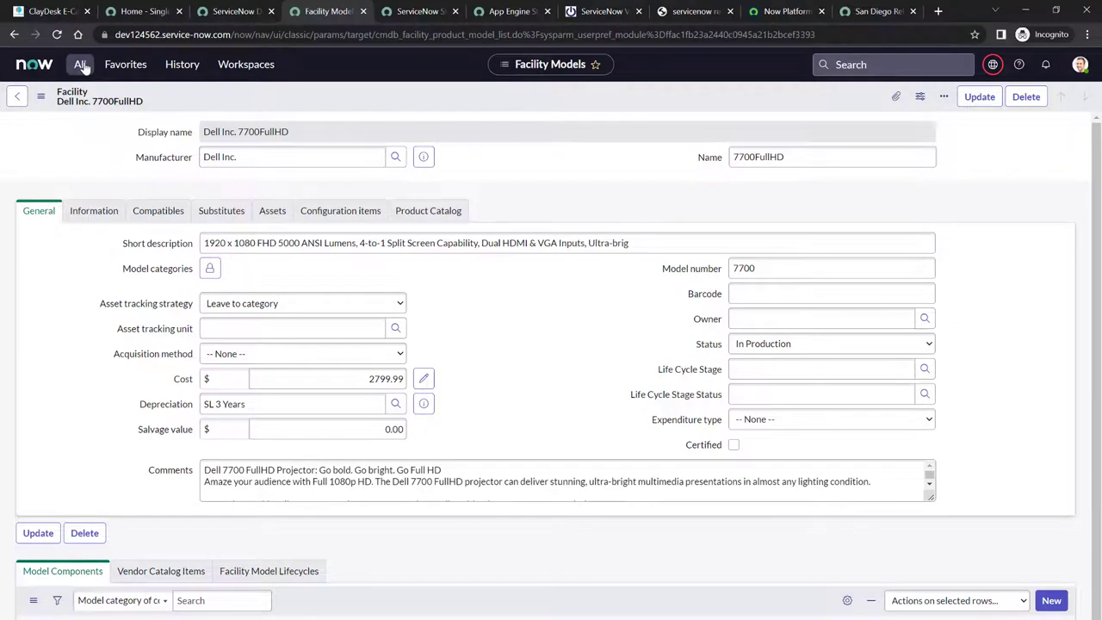
# Delete the 'catalog' filter text in the All navigator so every module shows.
pyautogui.click(80, 64)
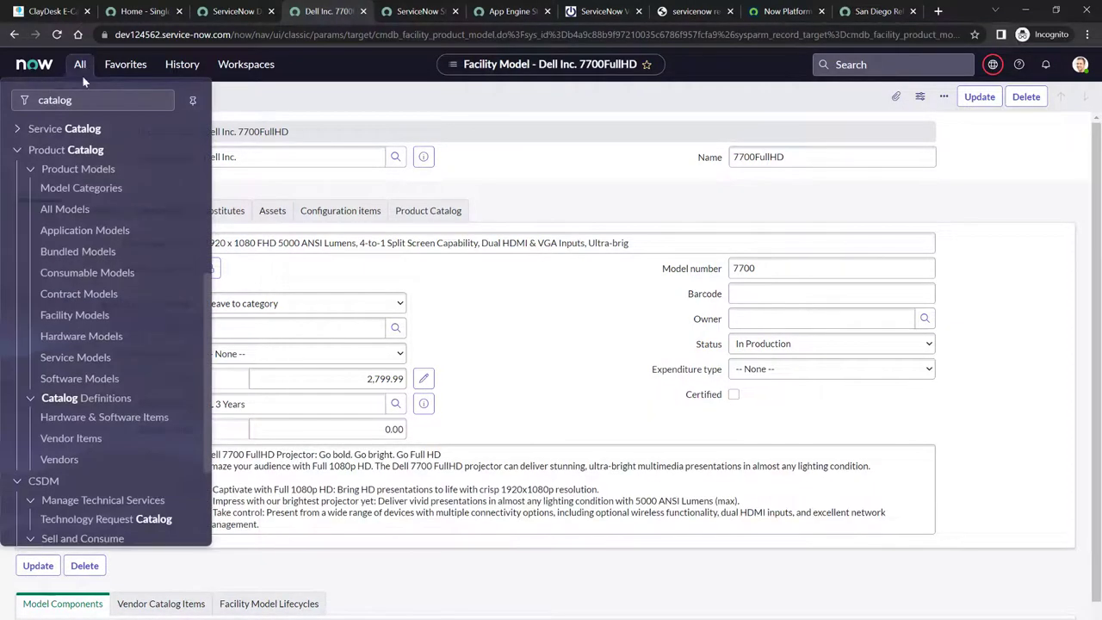
pyautogui.doubleClick(47, 100)
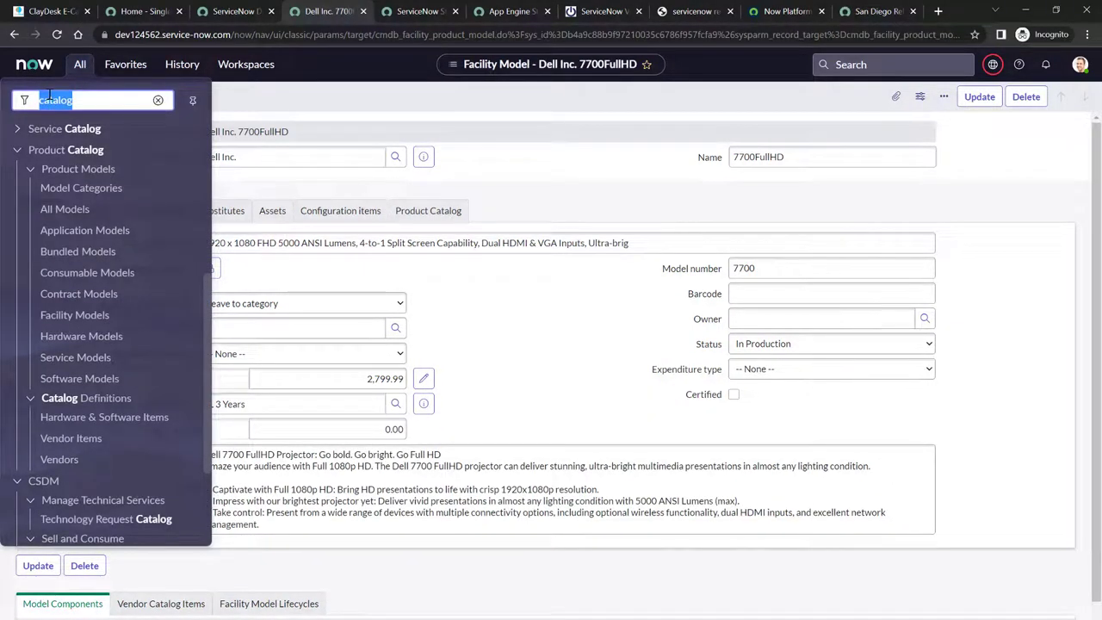
pyautogui.press('BackSpace')
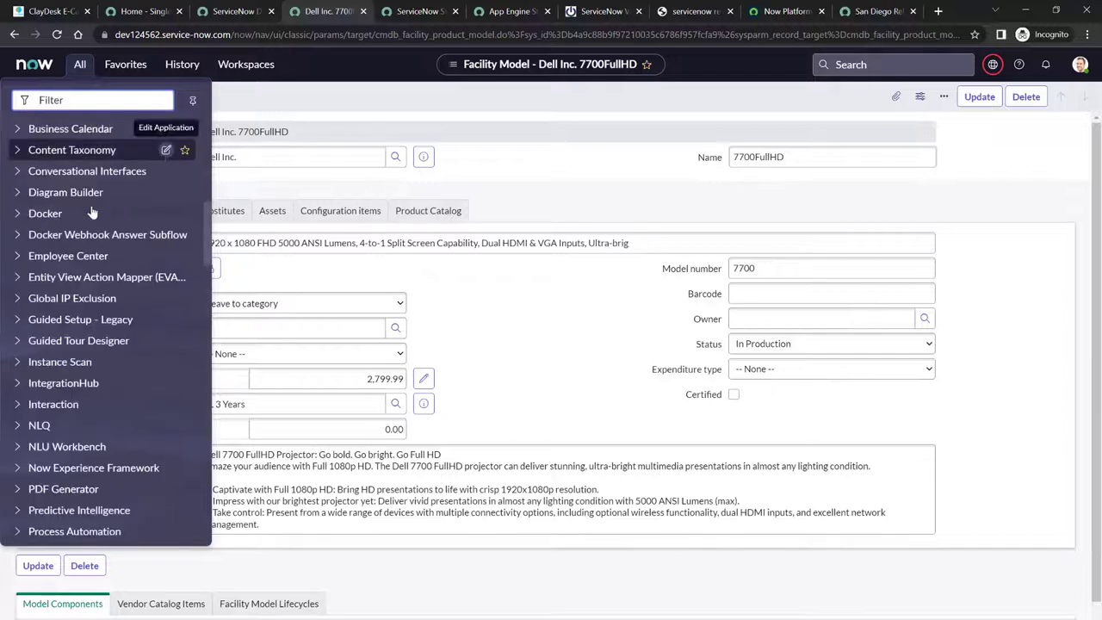
pyautogui.scroll(10, 90, 203)
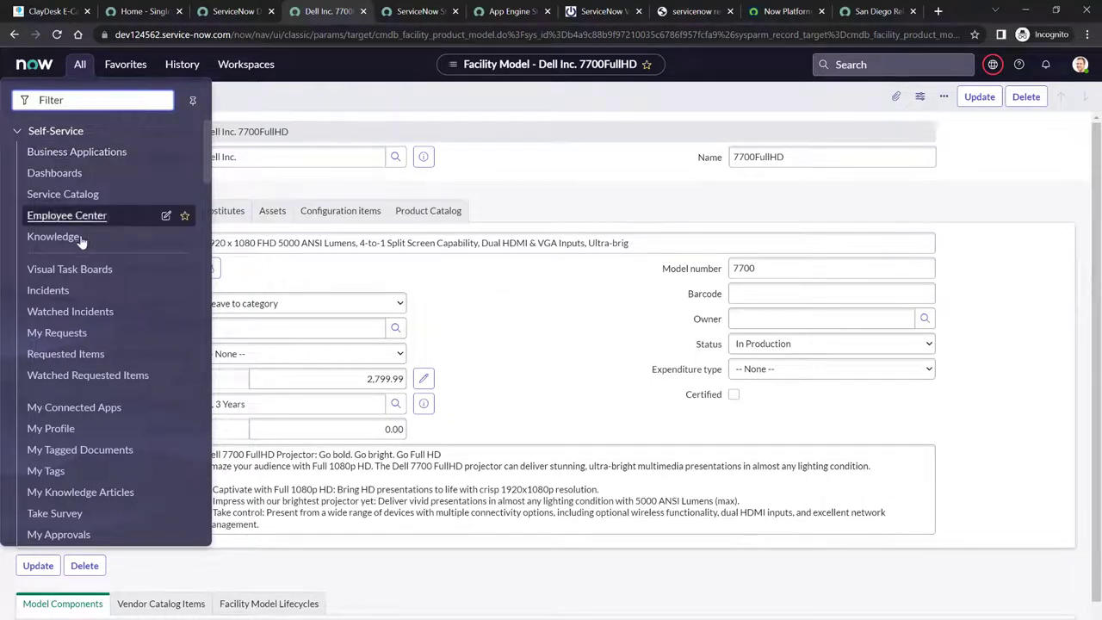
# View the Service Catalog Overview dashboard, then close its tabs with Ctrl+W.
pyautogui.click(58, 177)
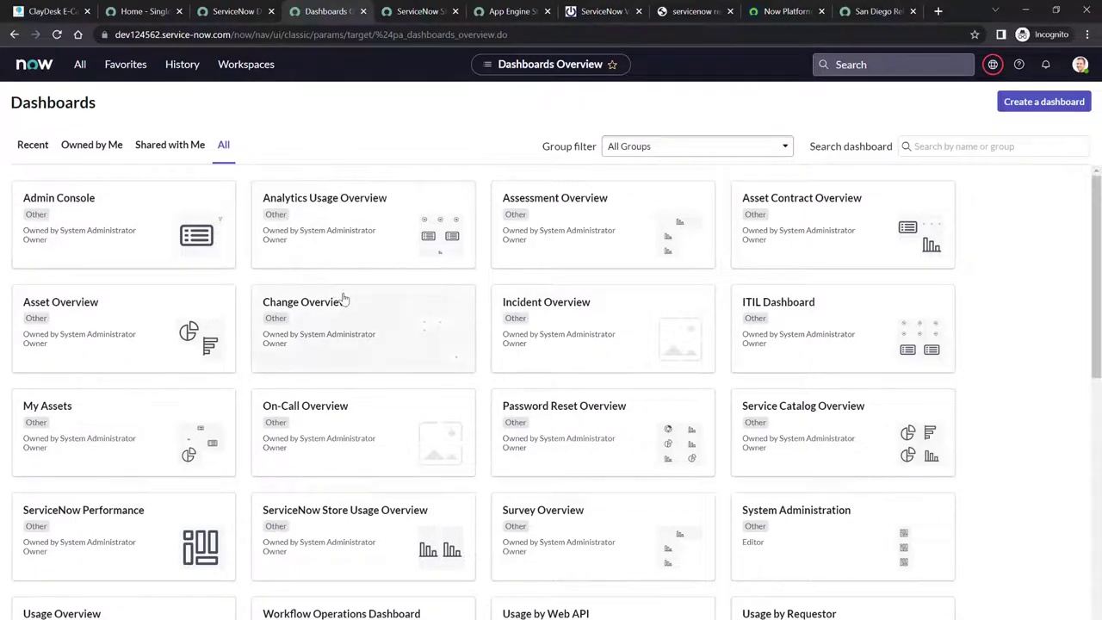
pyautogui.scroll(-5, 344, 301)
pyautogui.scroll(-5, 360, 334)
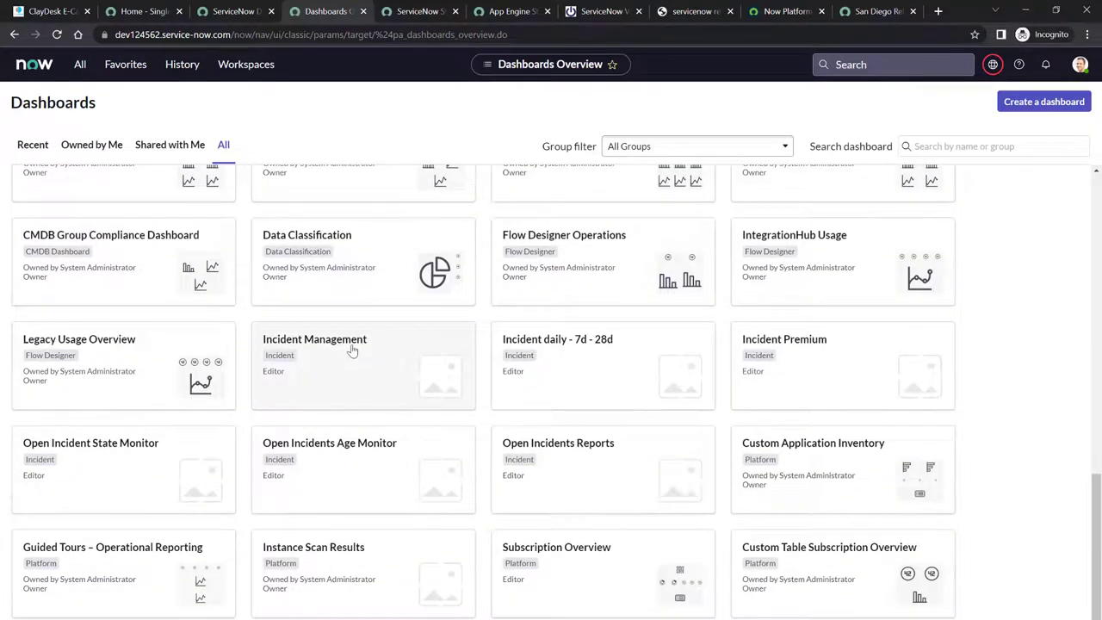
pyautogui.scroll(10, 352, 351)
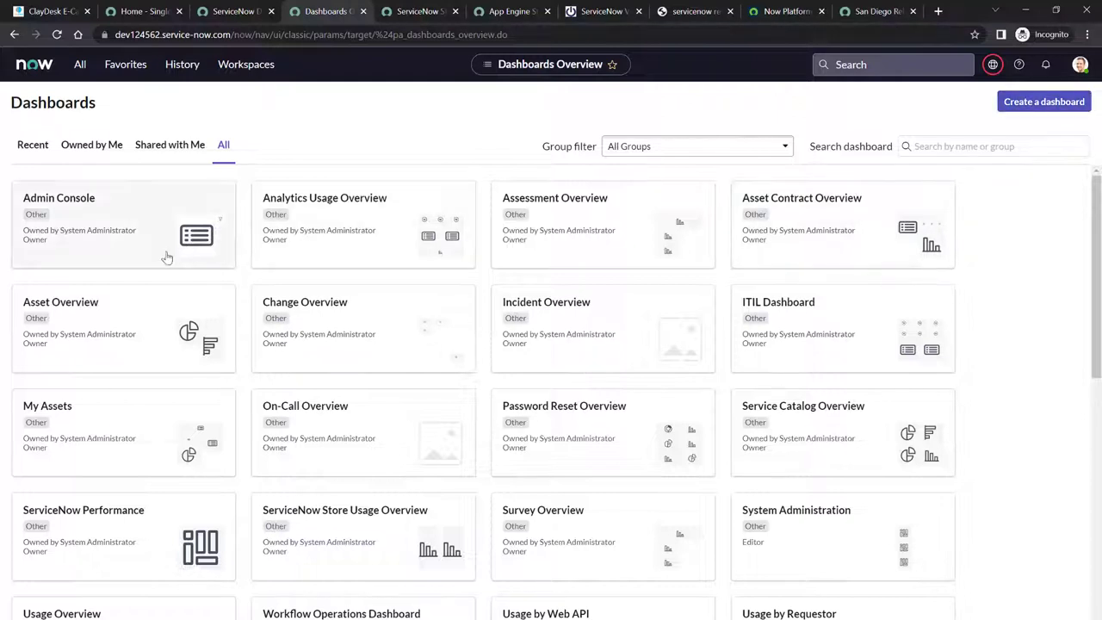
pyautogui.click(817, 411)
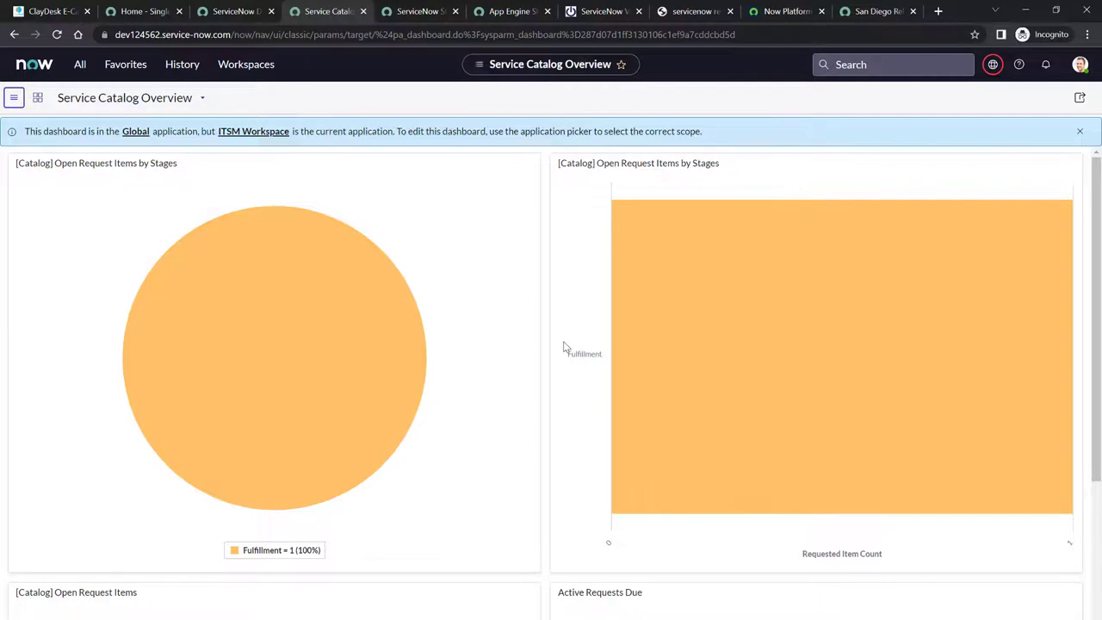
pyautogui.hotkey('ctrl', 'w')
pyautogui.hotkey('ctrl', 'w')
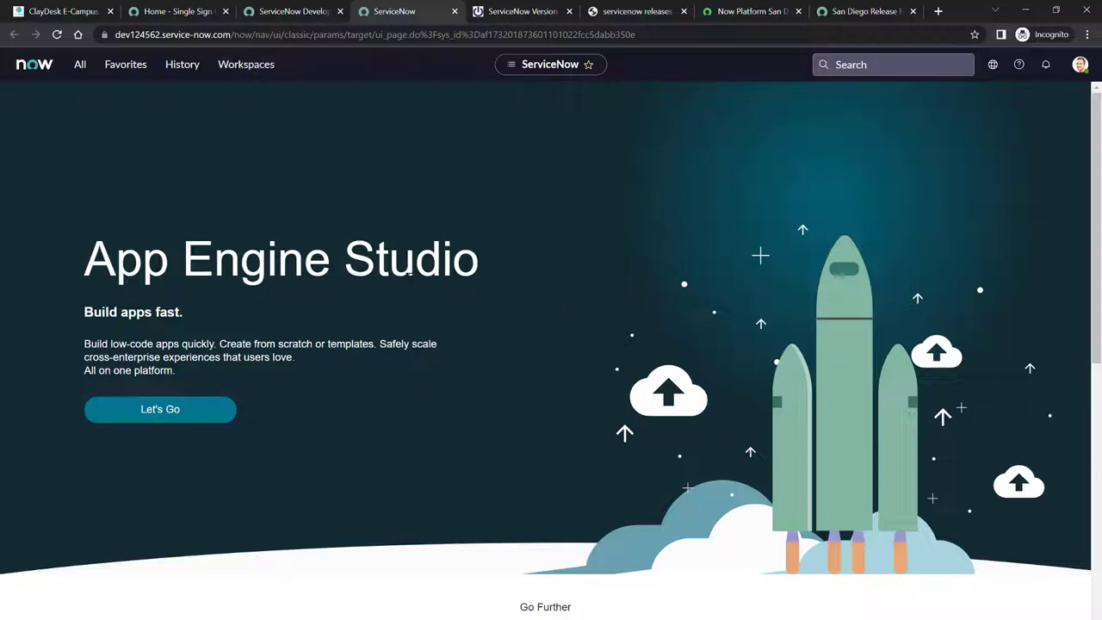
pyautogui.scroll(-2, 481, 321)
pyautogui.scroll(-2, 480, 320)
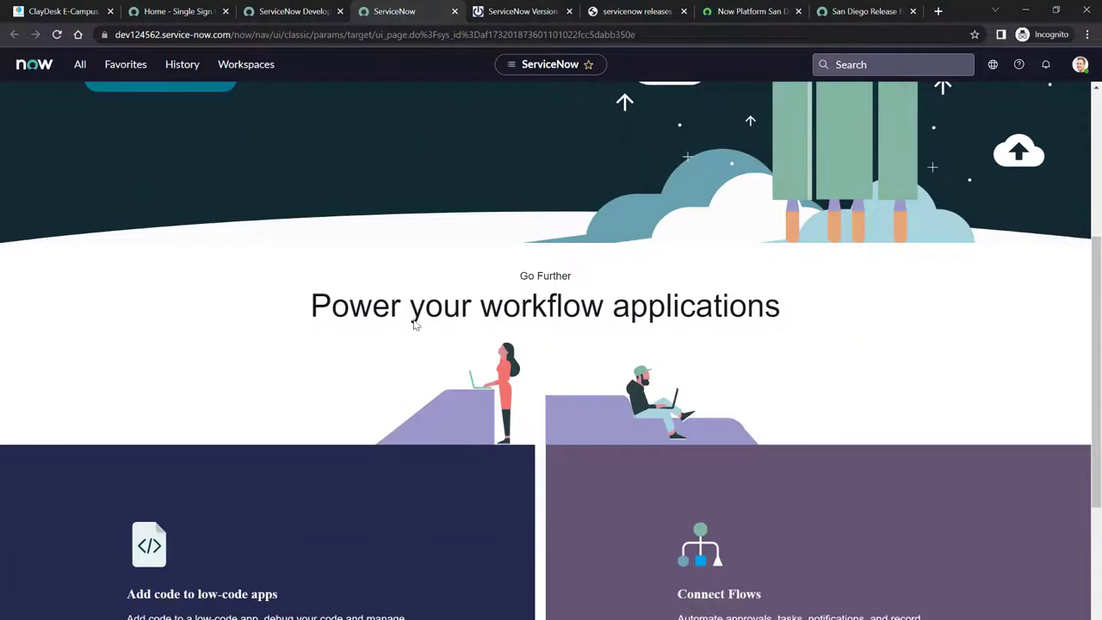
pyautogui.scroll(-2, 416, 325)
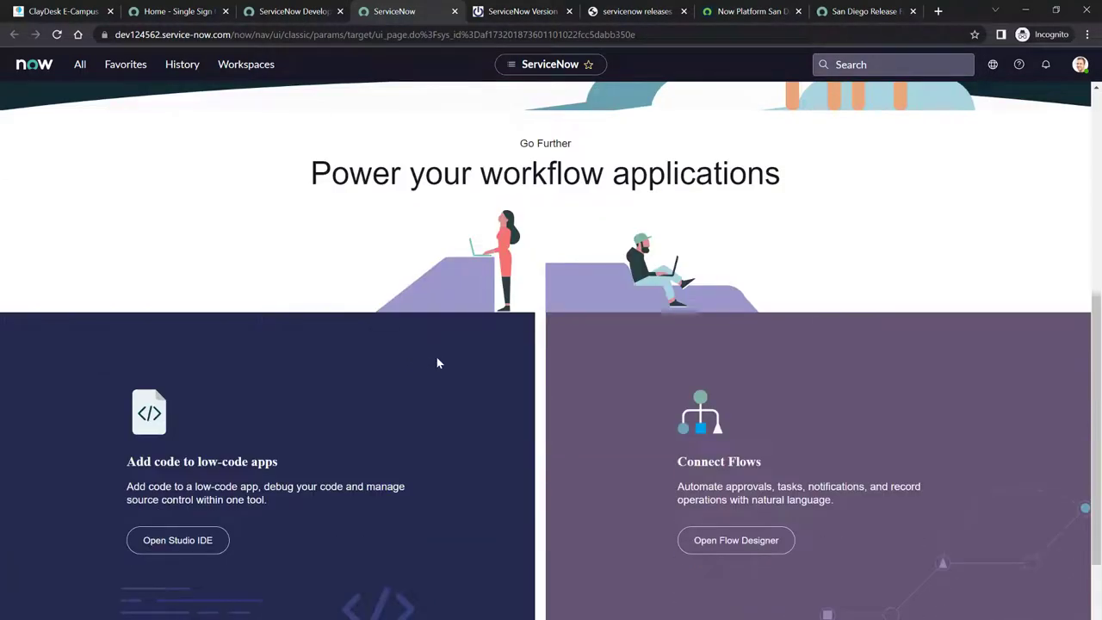
pyautogui.scroll(-1, 491, 376)
pyautogui.scroll(-3, 769, 394)
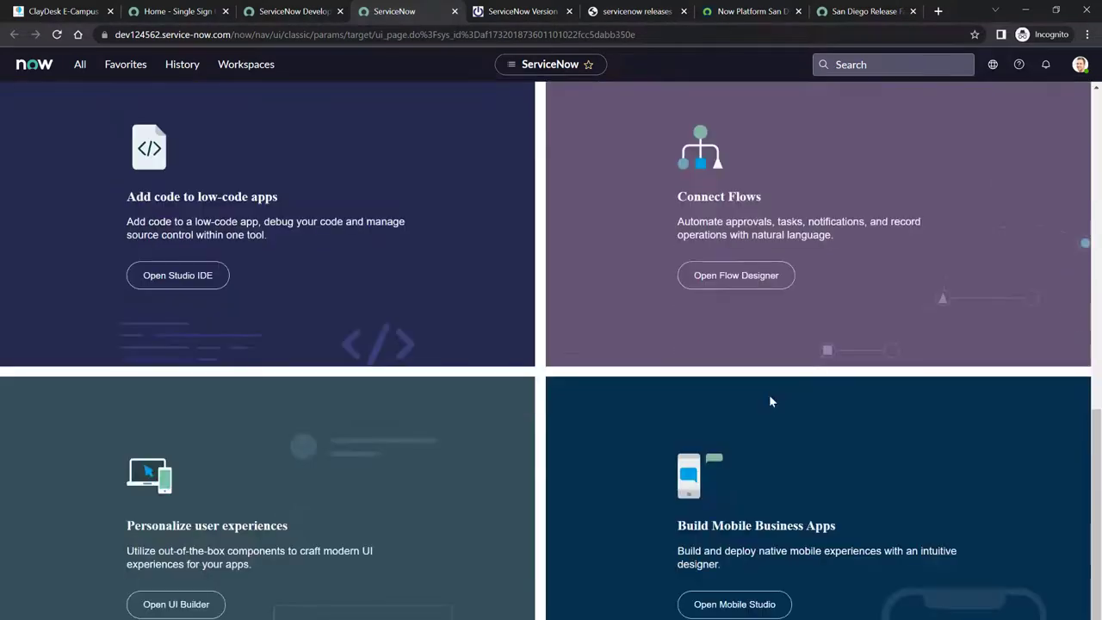
pyautogui.scroll(-1, 832, 471)
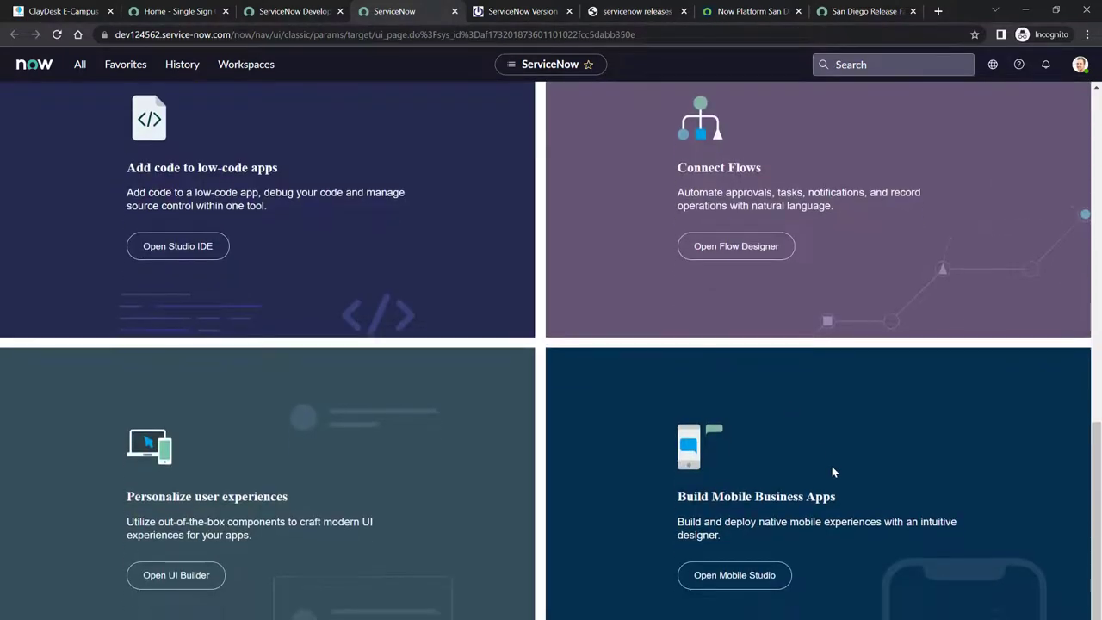
pyautogui.scroll(7, 421, 470)
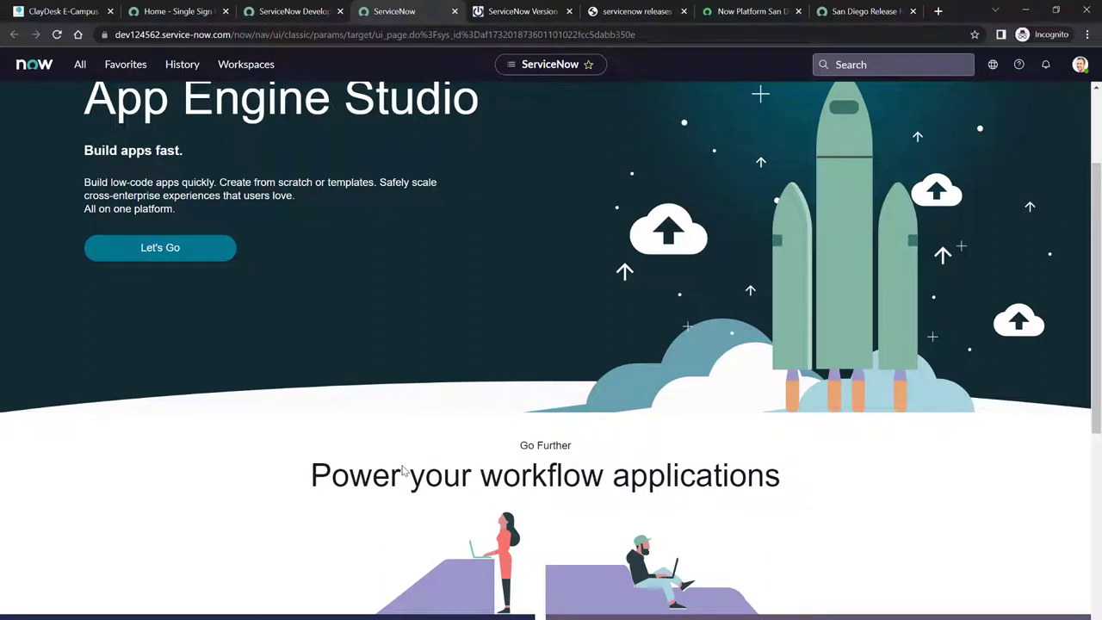
pyautogui.scroll(2, 402, 466)
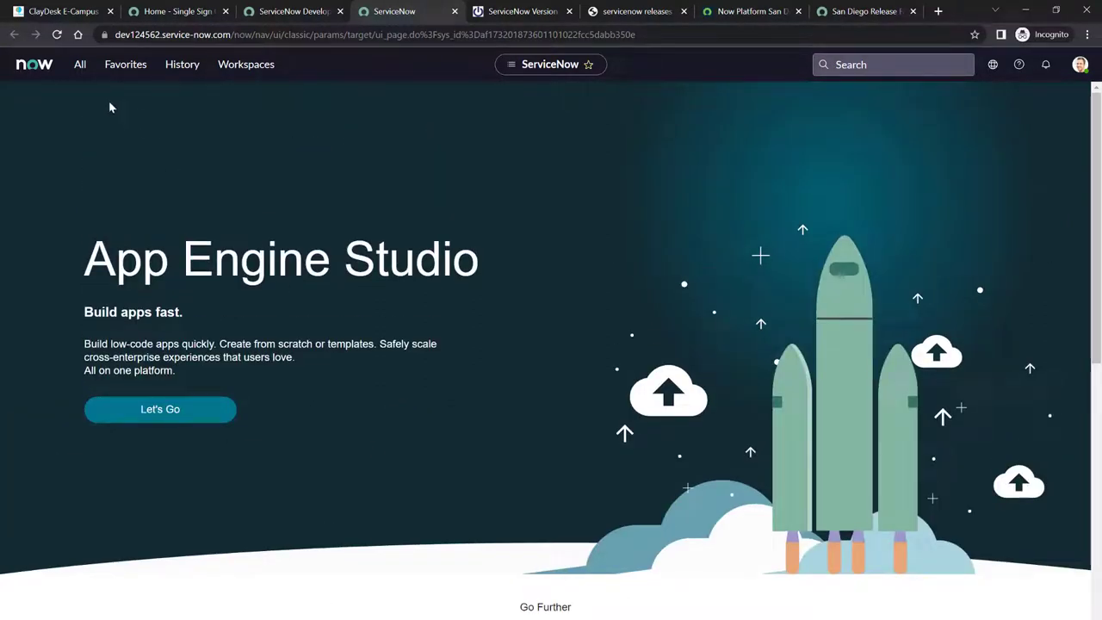
pyautogui.click(1079, 65)
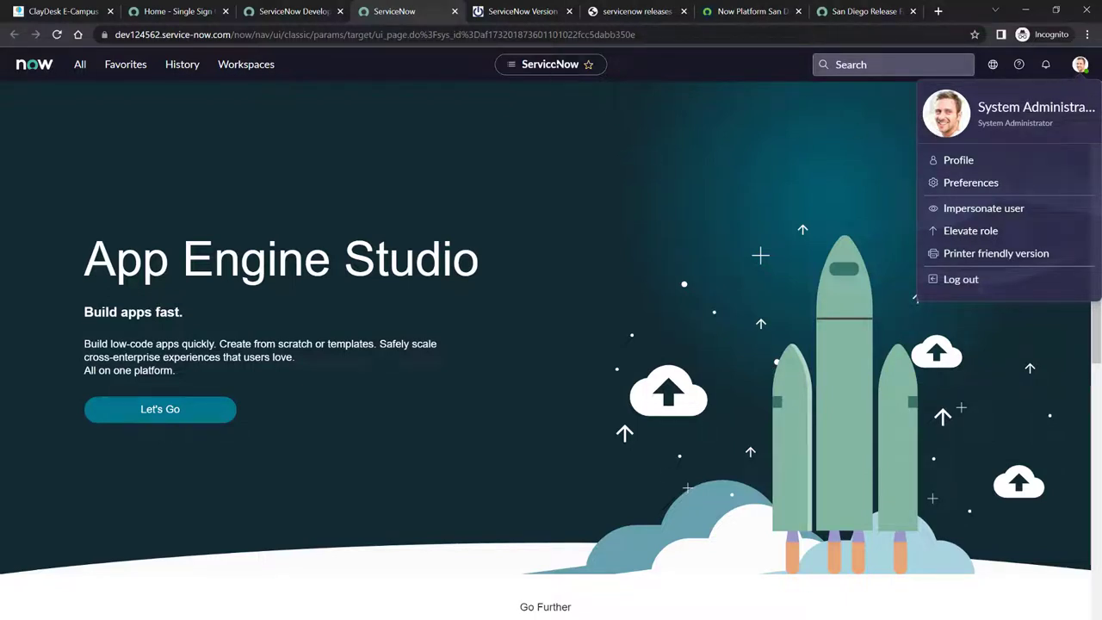
pyautogui.click(568, 99)
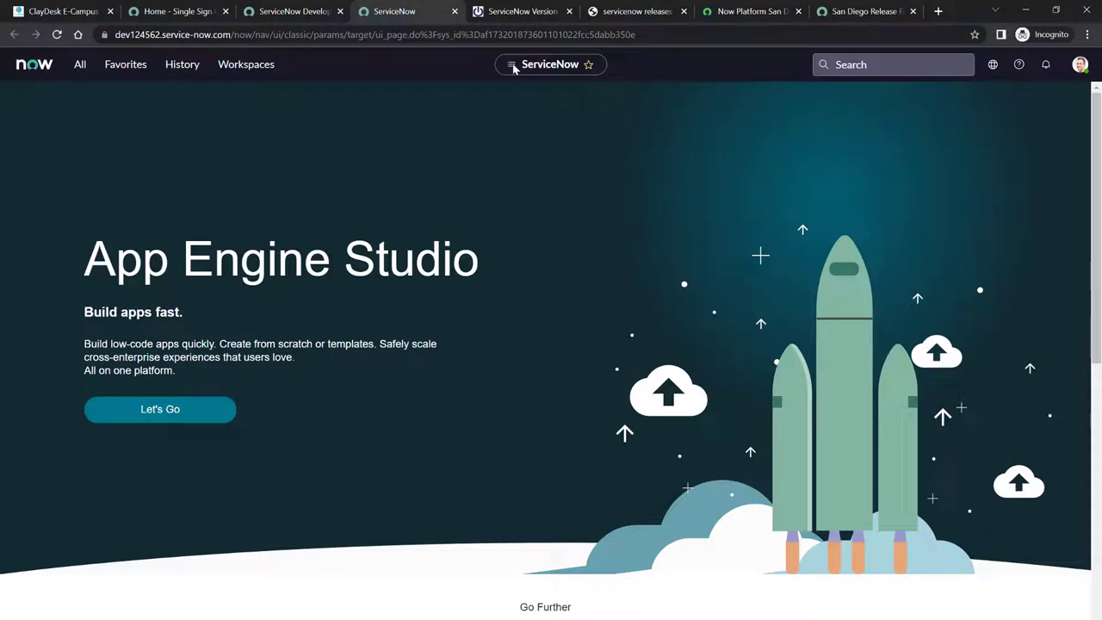
pyautogui.click(237, 68)
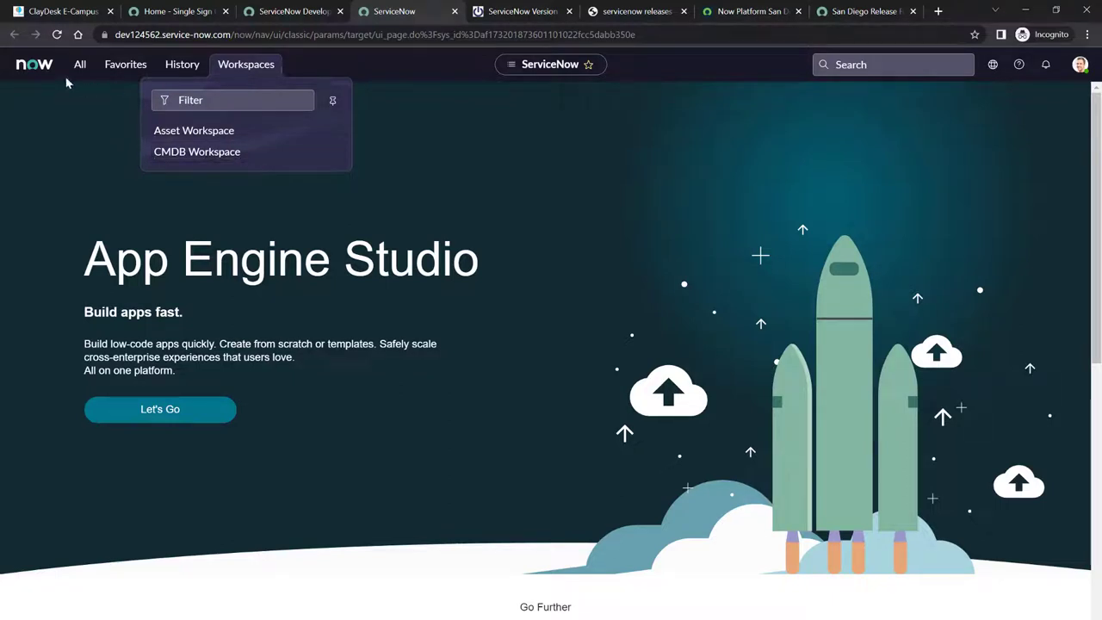
pyautogui.click(31, 69)
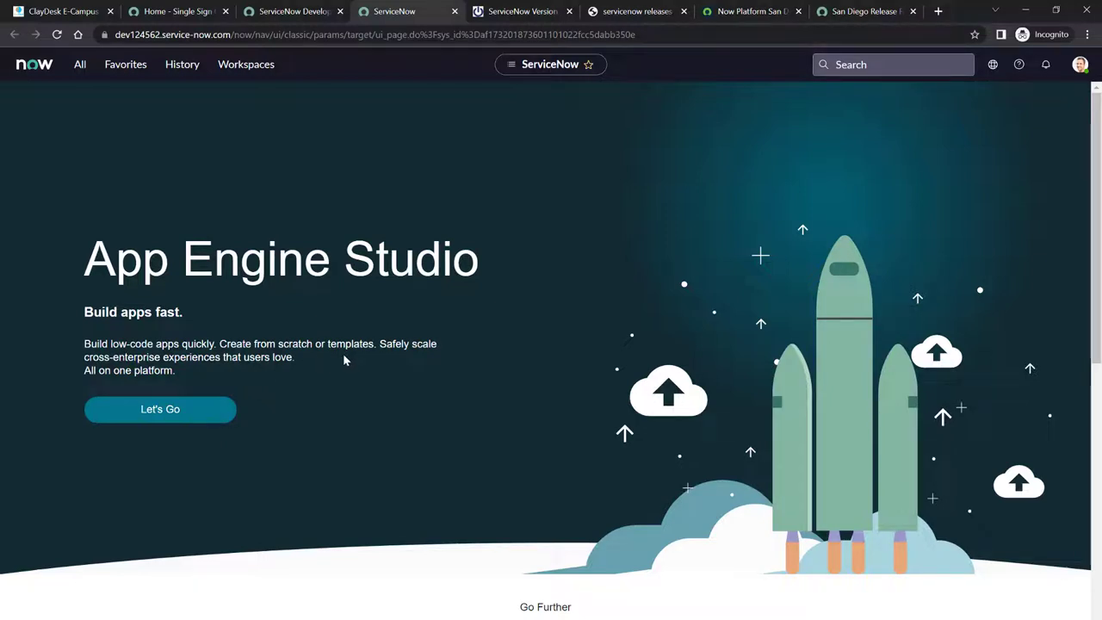
pyautogui.click(197, 410)
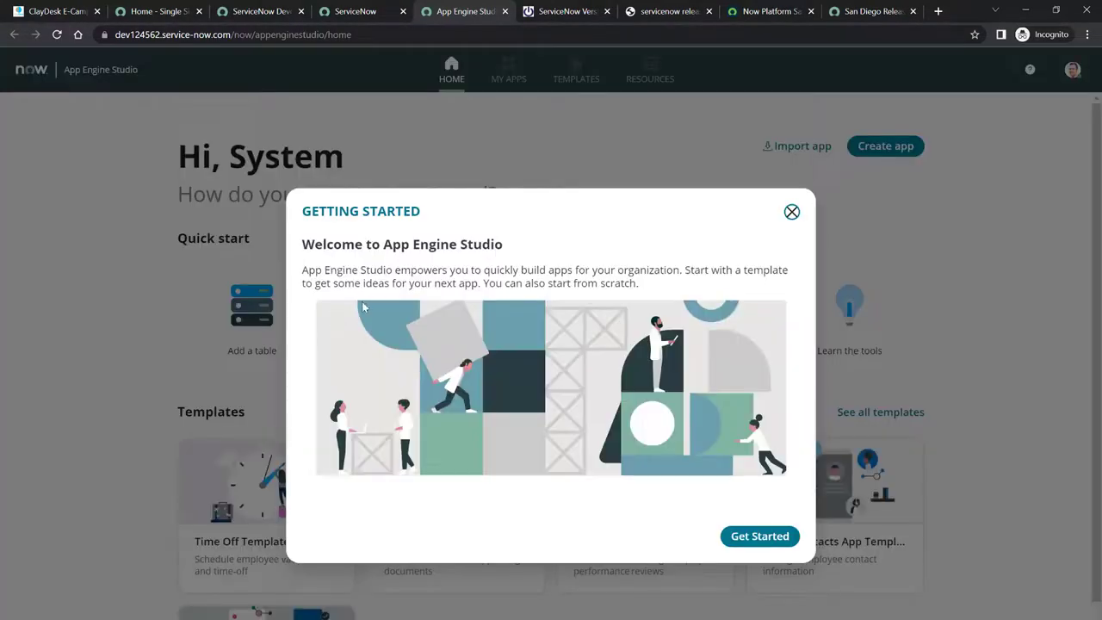
# Close the App Engine Studio Getting Started dialog and go back to the 'Build apps fast.' page.
pyautogui.click(791, 213)
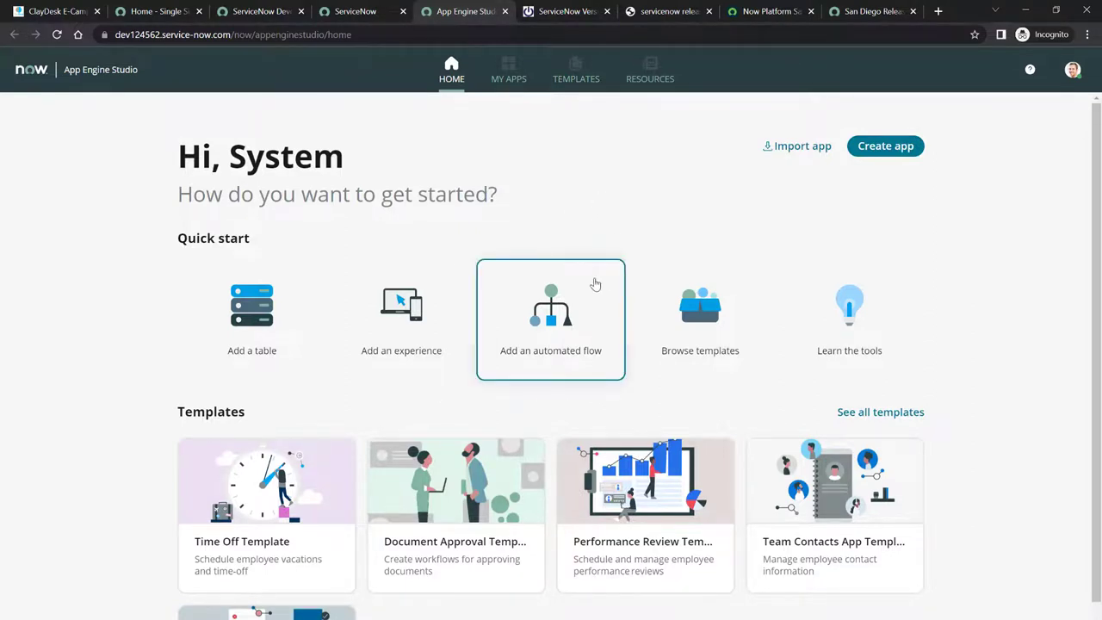
pyautogui.click(362, 17)
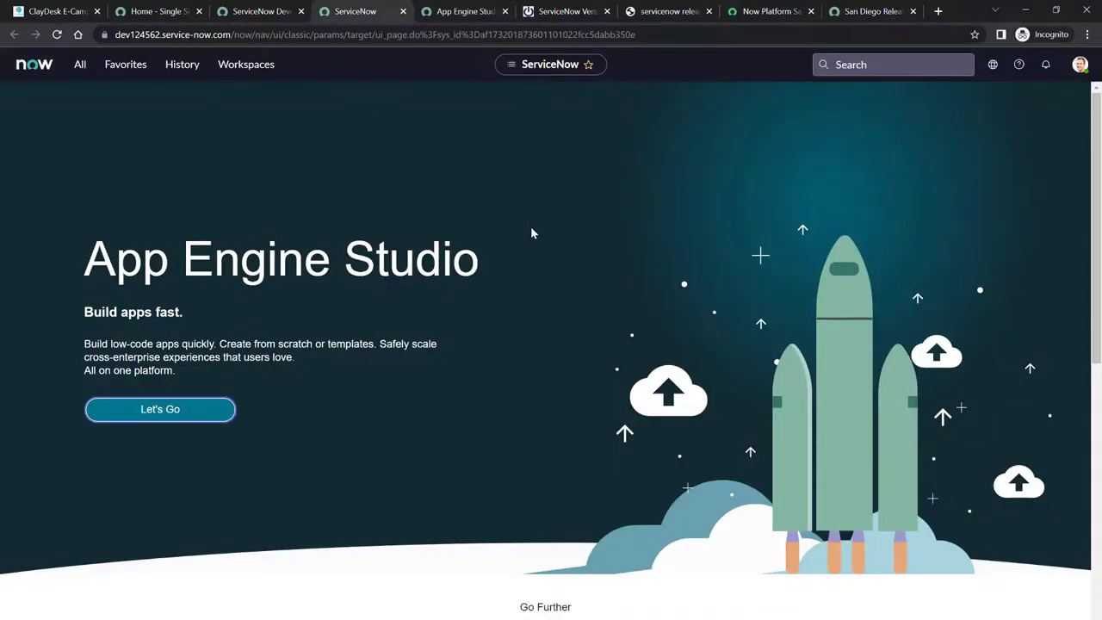
pyautogui.scroll(-6, 534, 268)
# Open ITSM Workspace in the Studio IDE, then switch to the release history article.
pyautogui.scroll(-2, 535, 281)
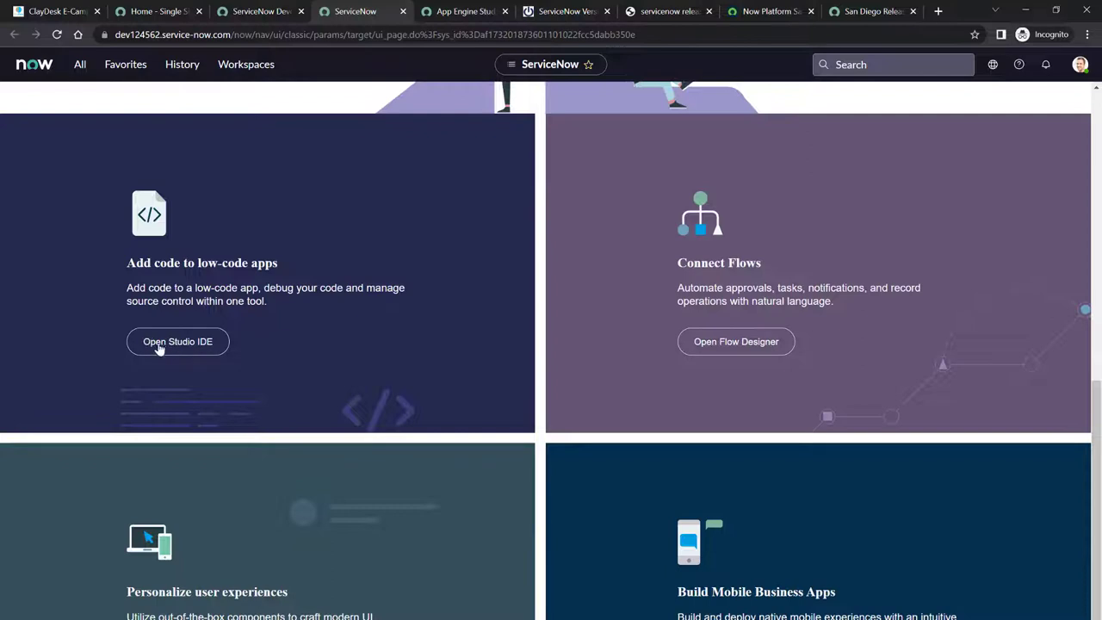
pyautogui.click(192, 345)
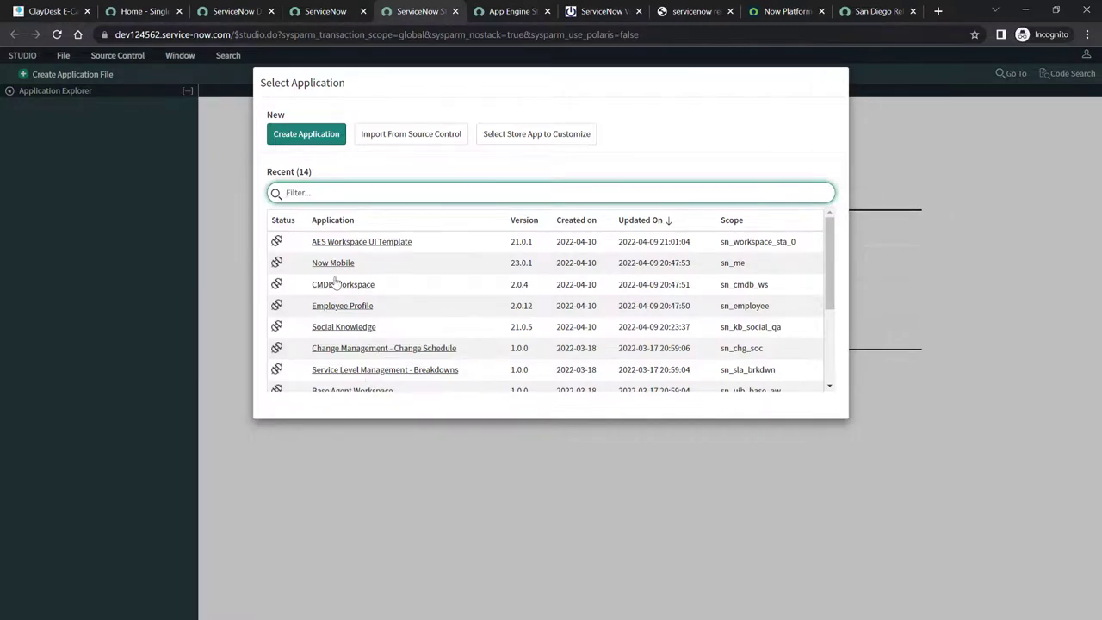
pyautogui.scroll(-3, 362, 297)
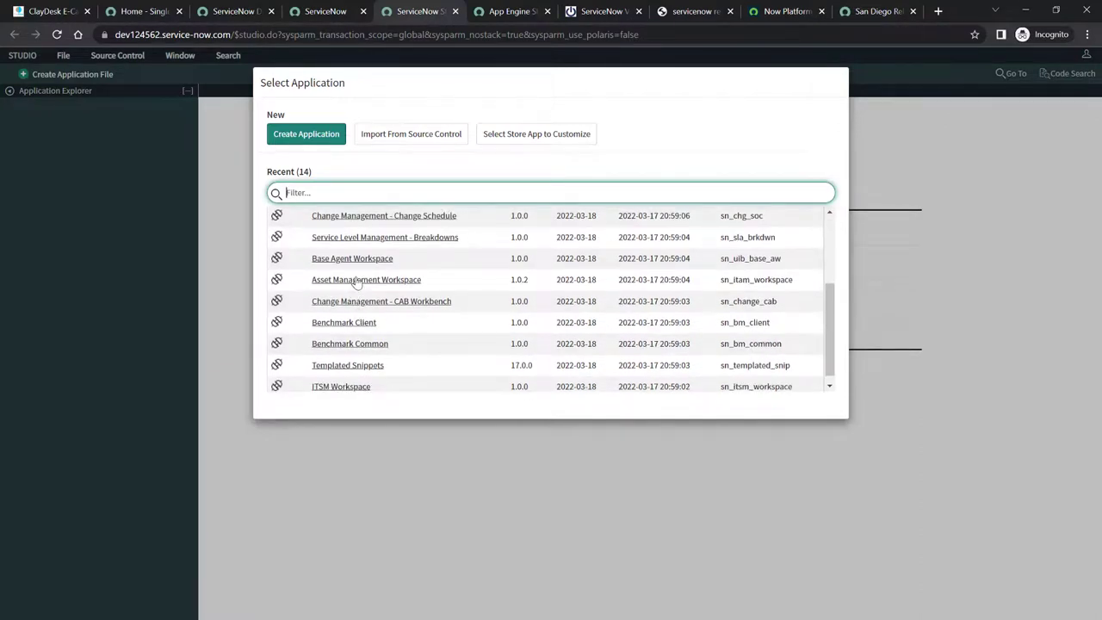
pyautogui.click(337, 391)
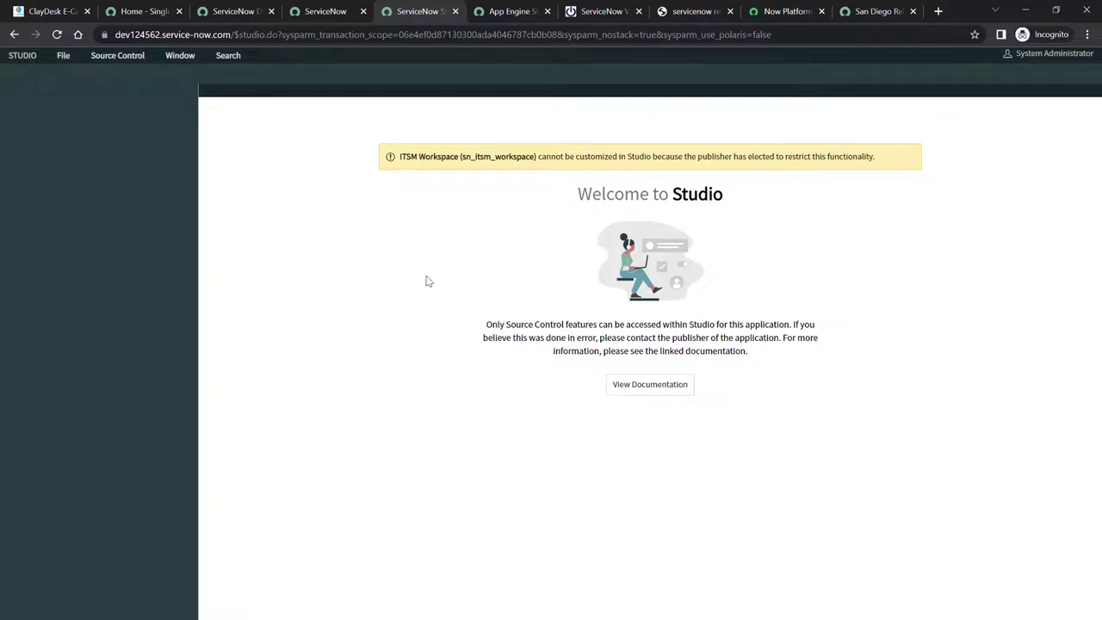
pyautogui.click(335, 11)
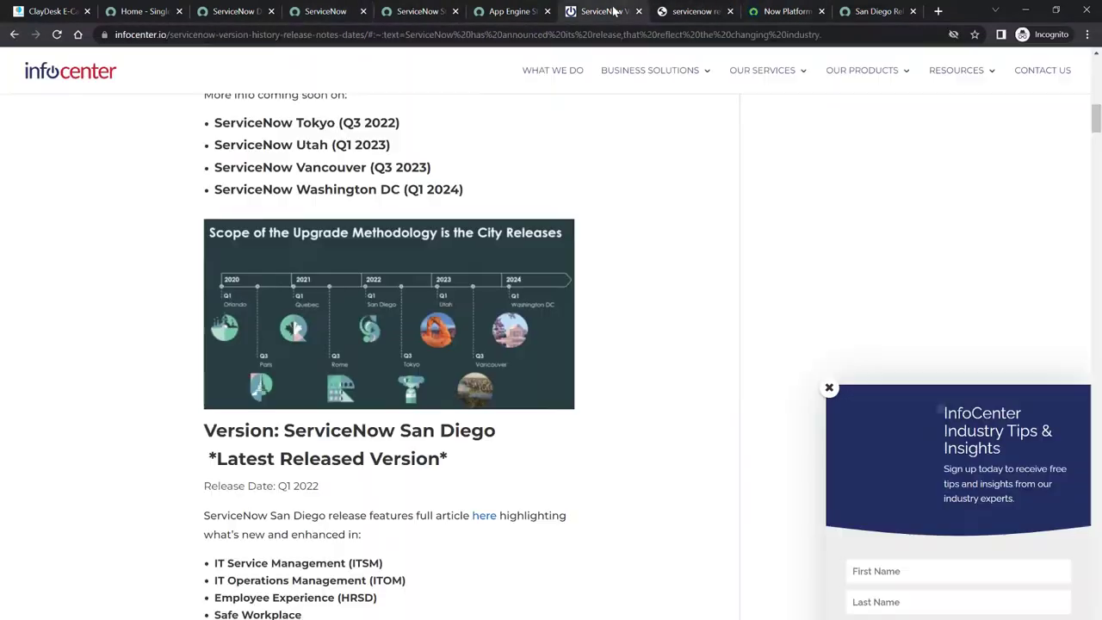
pyautogui.click(613, 11)
# Scroll through Future Versions (Tokyo to Washington DC) and the San Diego Q1 2022 release section.
pyautogui.scroll(-3, 196, 284)
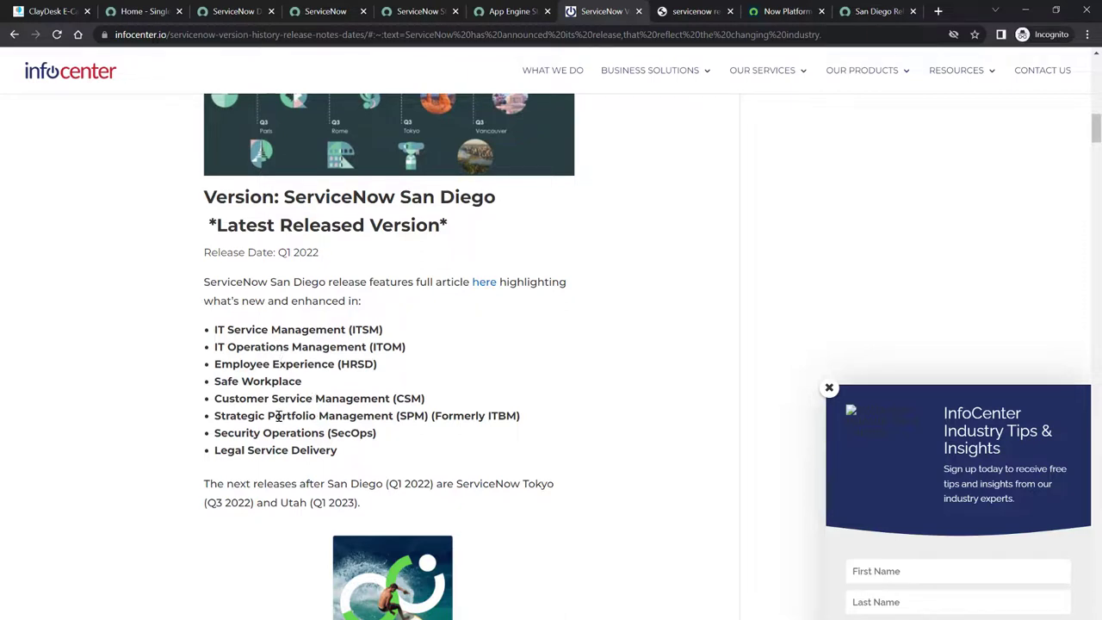
pyautogui.scroll(4, 245, 360)
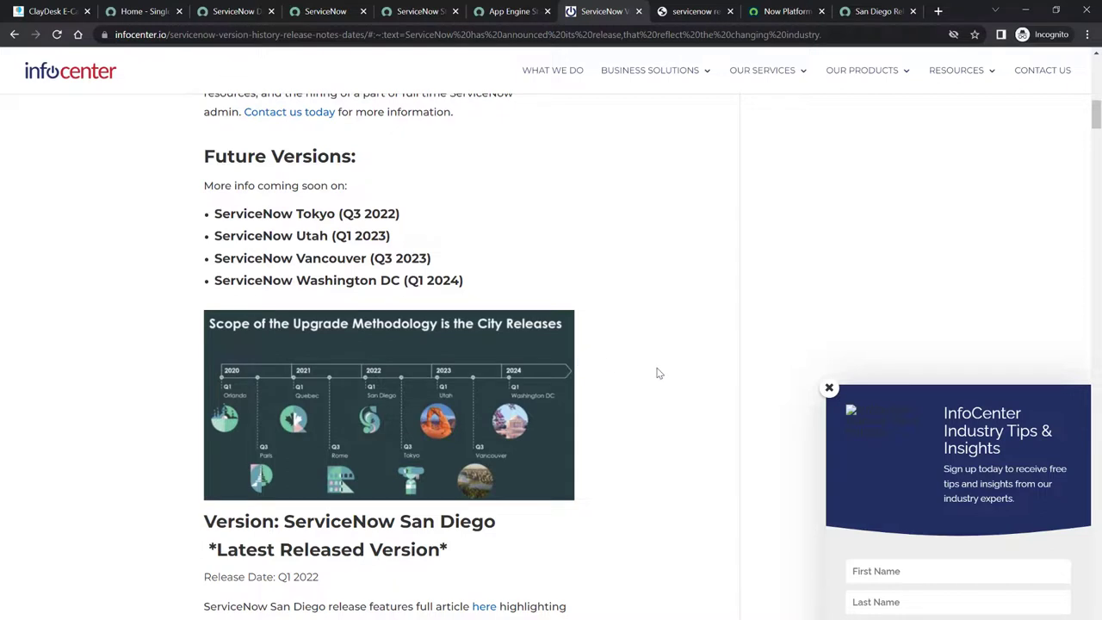
pyautogui.scroll(-2, 650, 375)
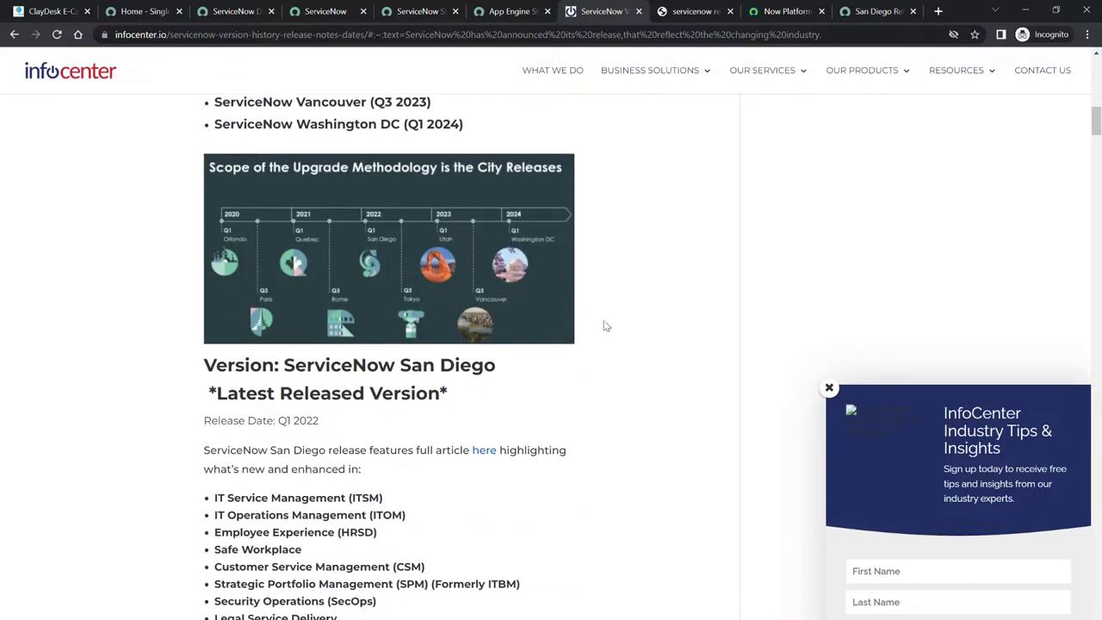
pyautogui.scroll(1, 616, 326)
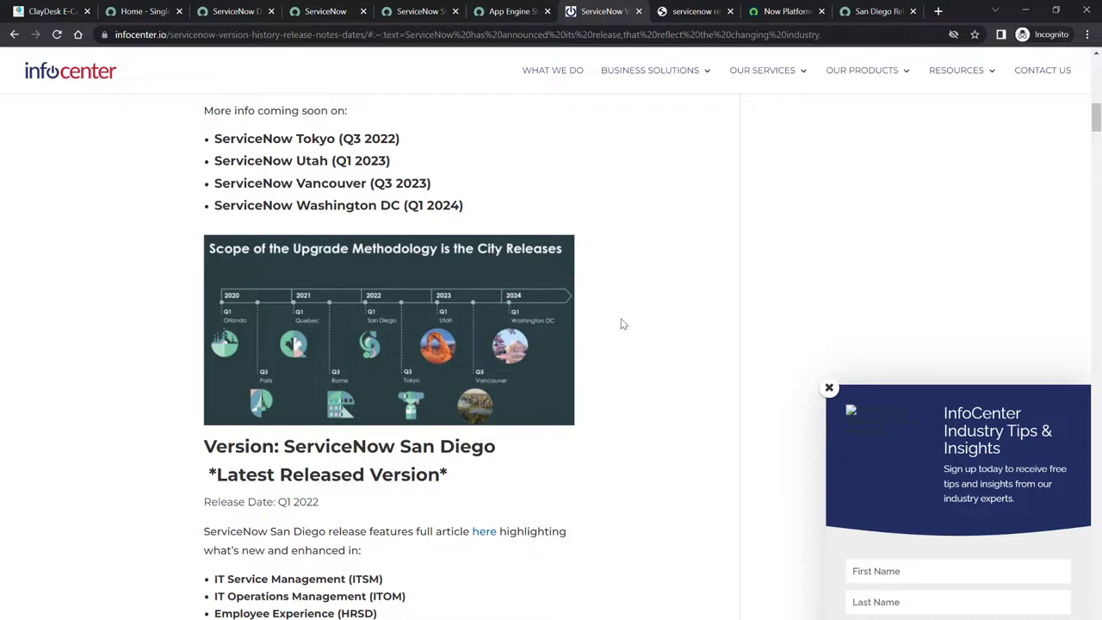
pyautogui.click(855, 7)
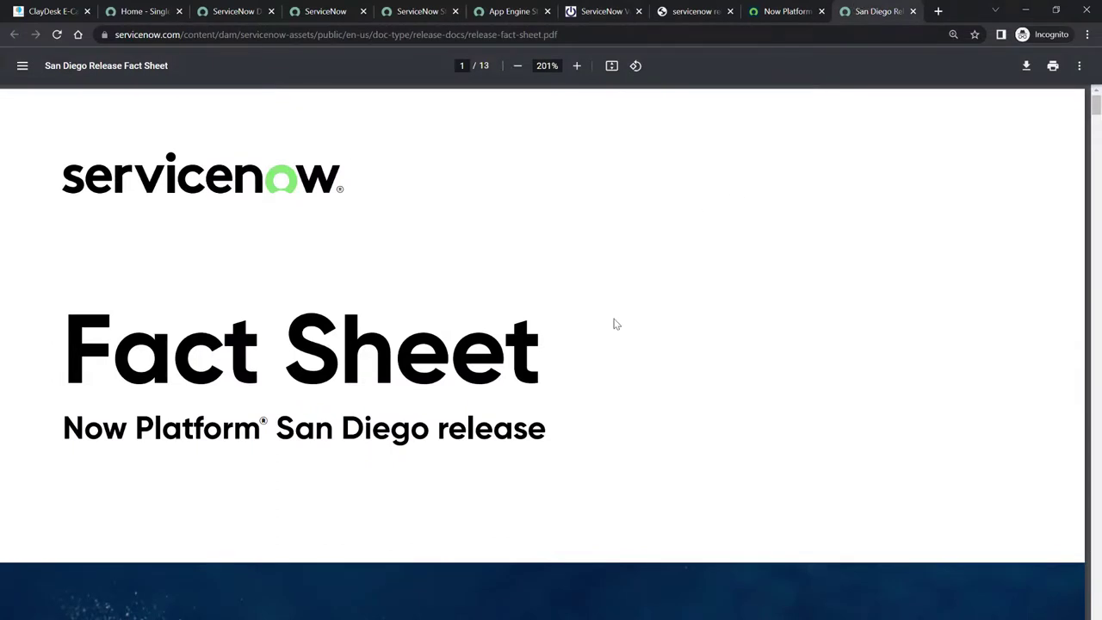
# Scroll through the San Diego Release Fact Sheet's Customer Experience pages.
pyautogui.scroll(-2, 620, 334)
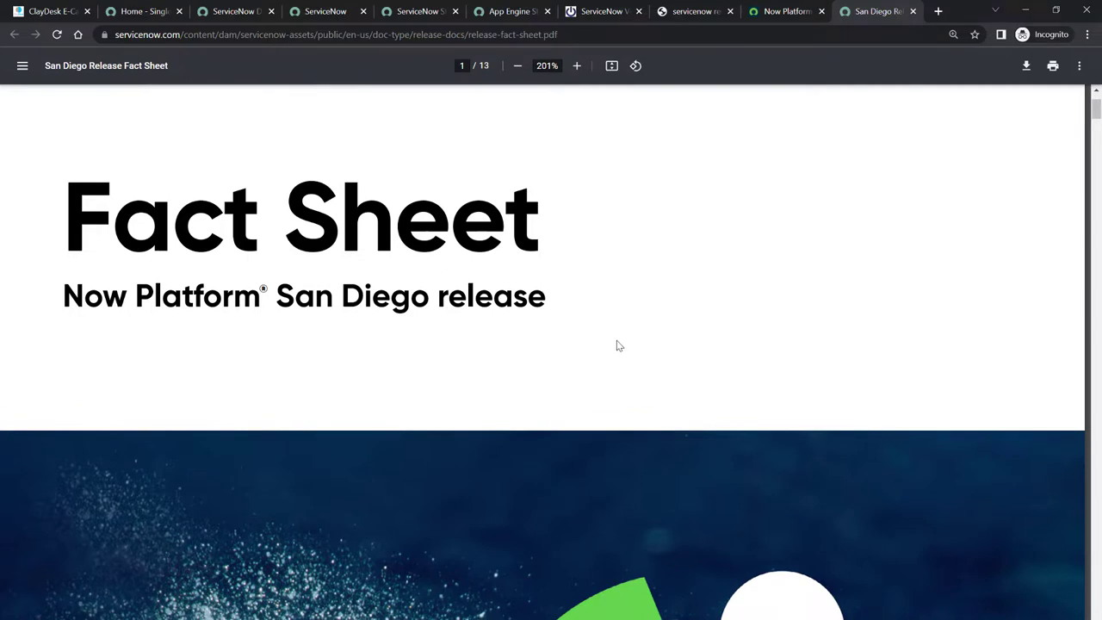
pyautogui.scroll(-3, 616, 344)
pyautogui.scroll(-6, 616, 344)
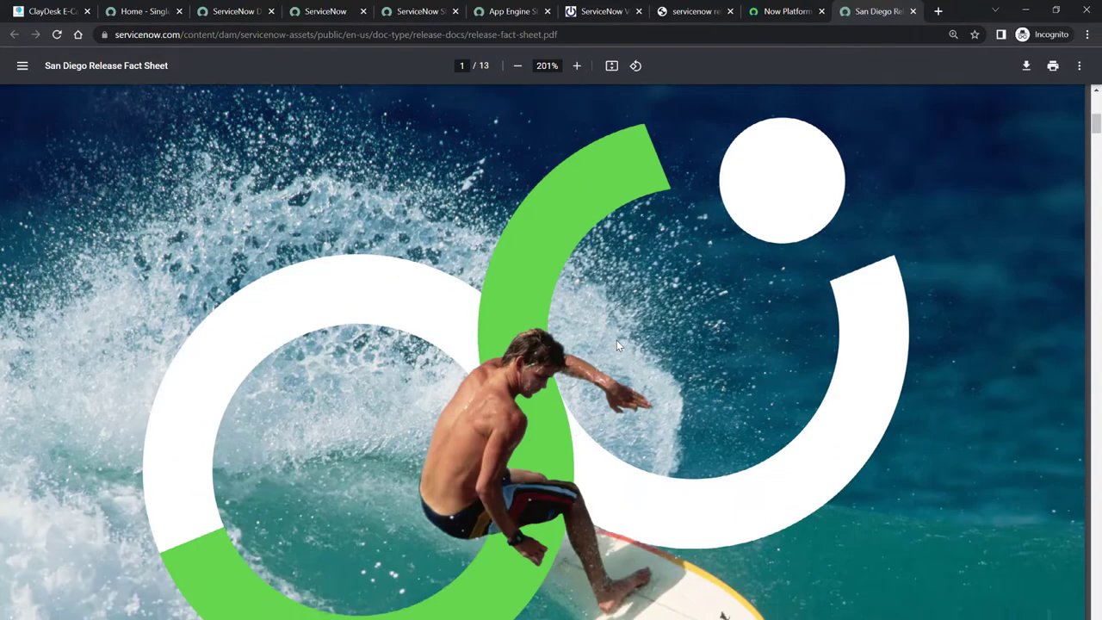
pyautogui.scroll(-4, 616, 343)
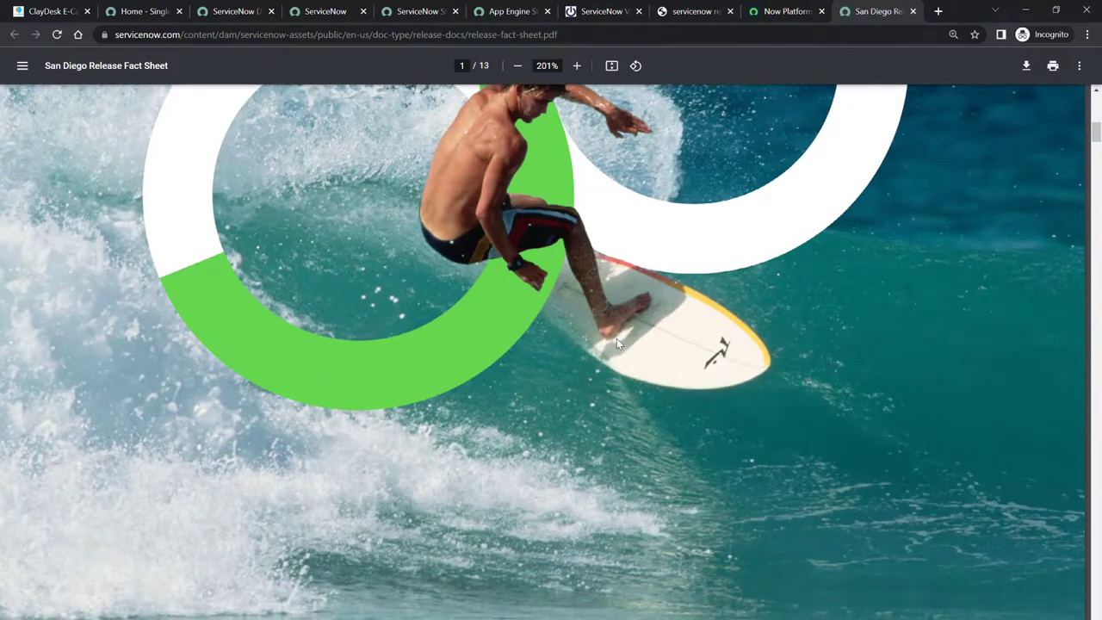
pyautogui.scroll(-5, 616, 342)
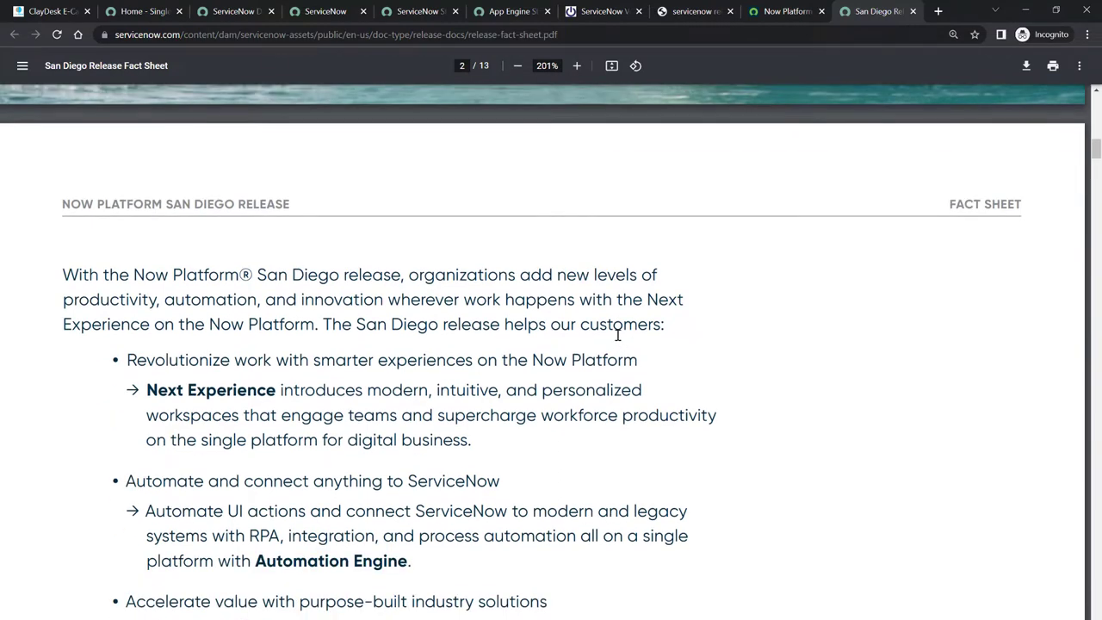
pyautogui.scroll(-2, 617, 334)
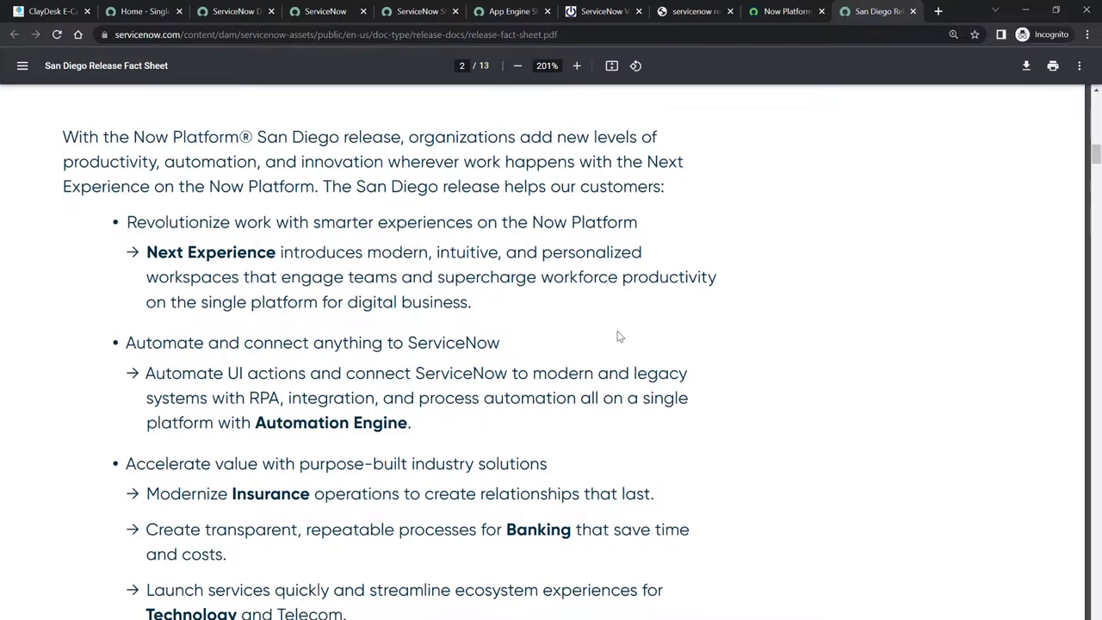
pyautogui.scroll(-1, 618, 336)
pyautogui.scroll(-2, 618, 337)
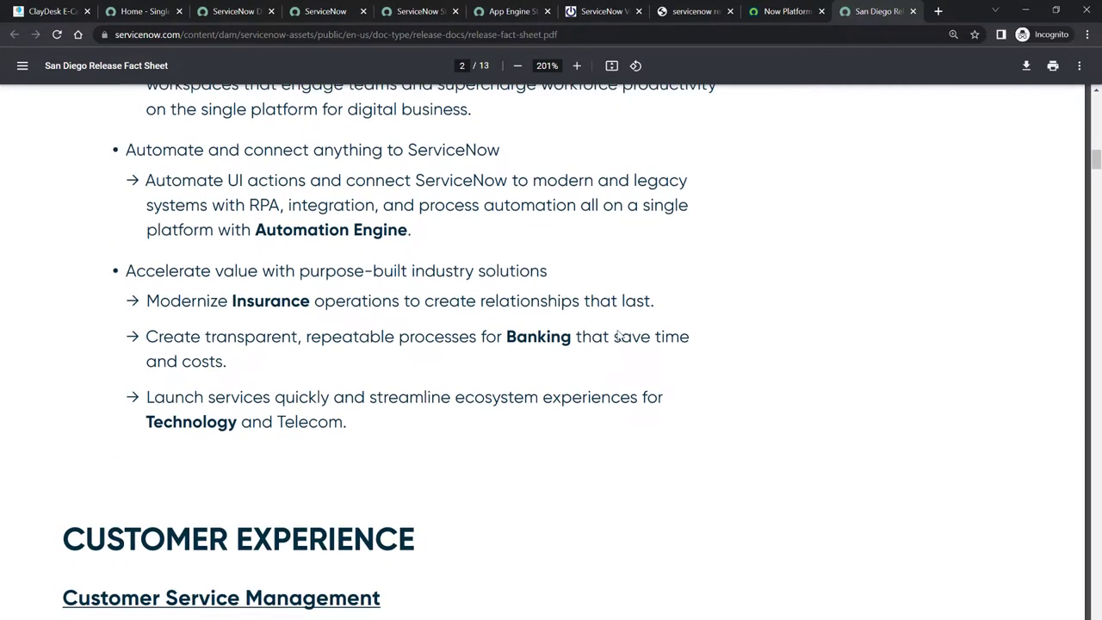
pyautogui.scroll(-2, 628, 350)
pyautogui.scroll(-1, 612, 342)
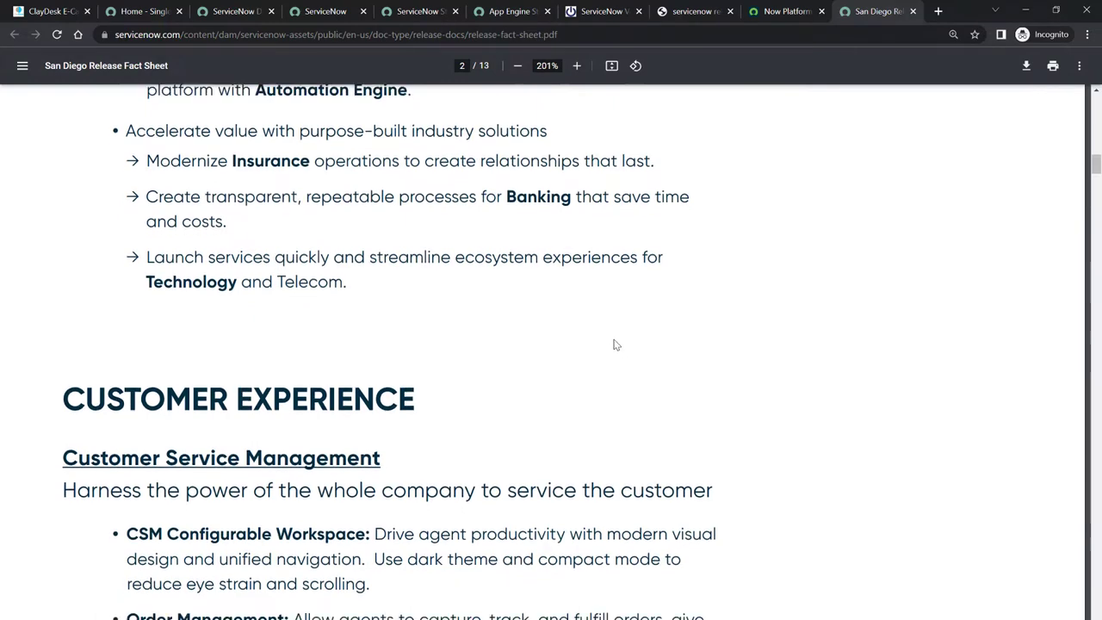
pyautogui.scroll(-2, 593, 337)
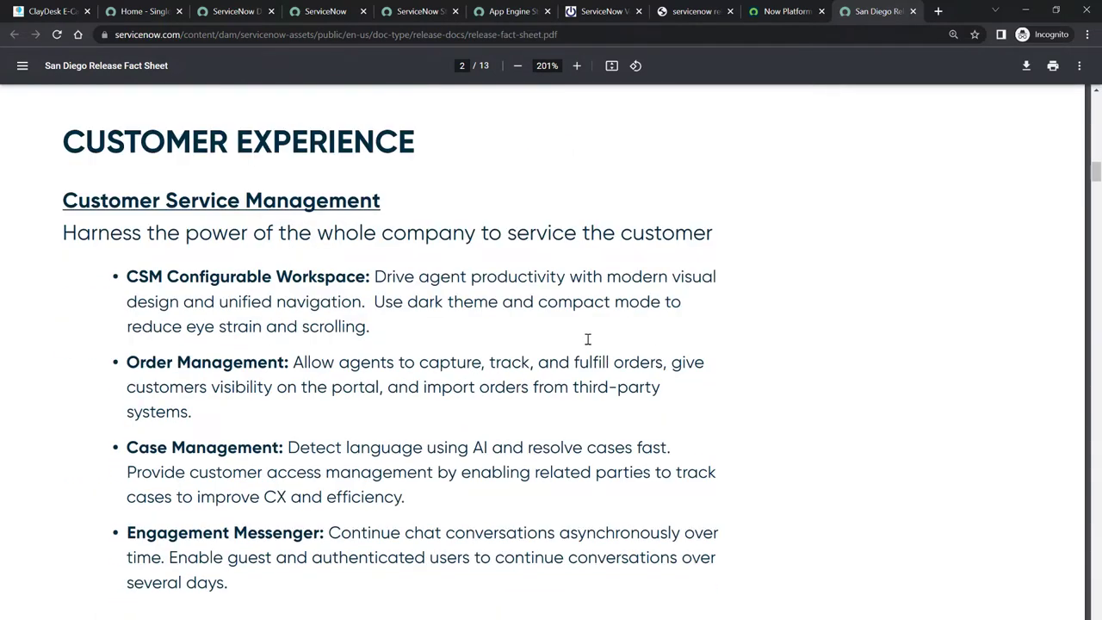
pyautogui.scroll(-1, 587, 338)
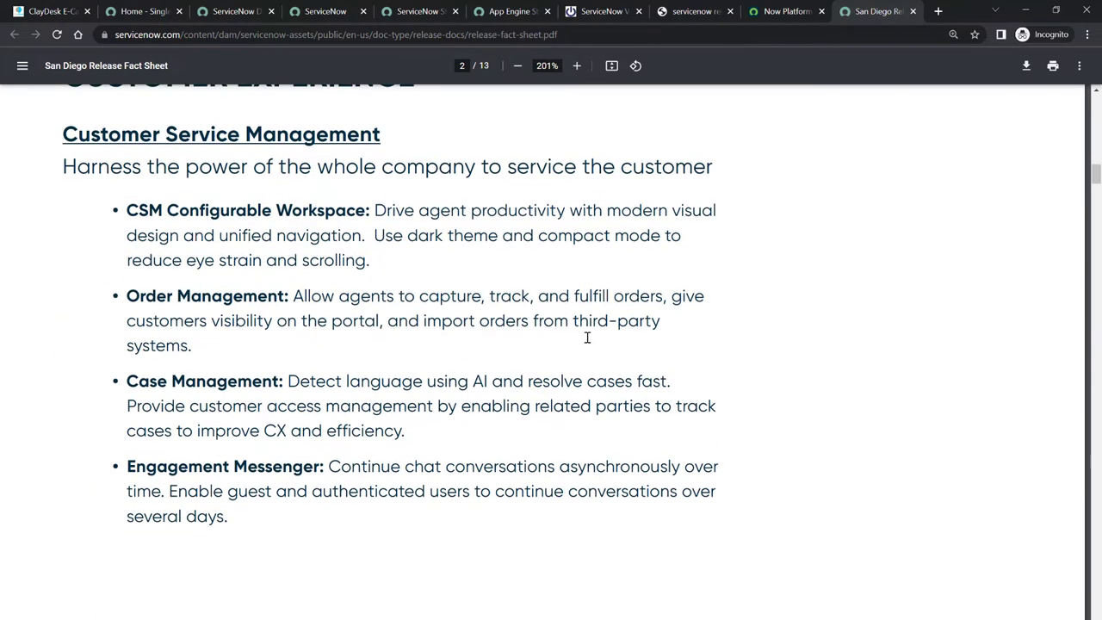
pyautogui.scroll(1, 587, 338)
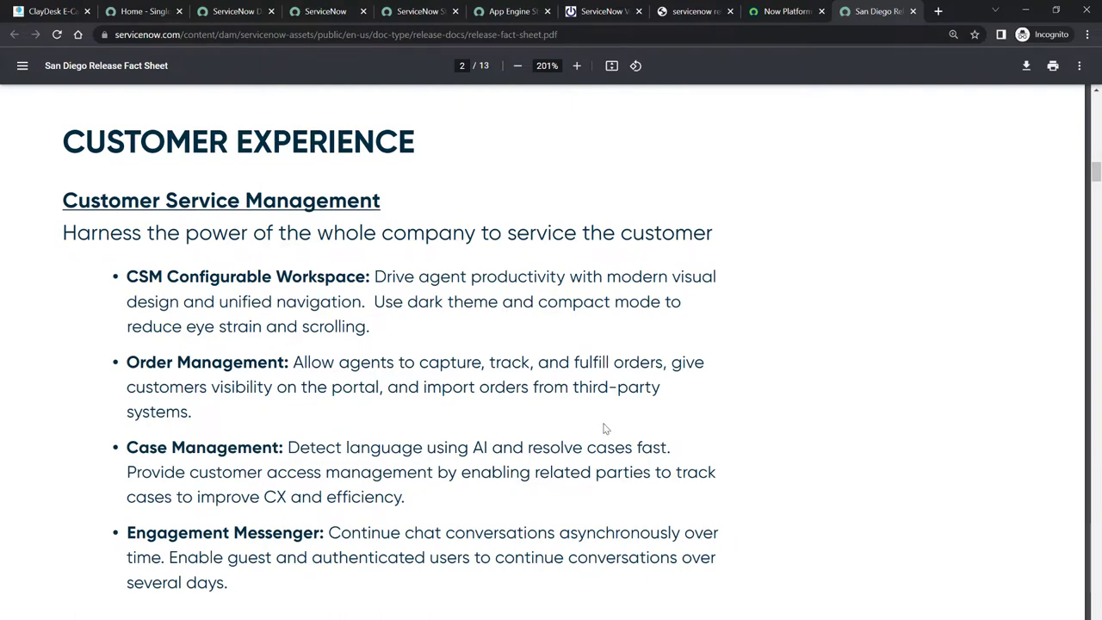
# Read on through the Technology Excellence section, then return to the top of the PDF.
pyautogui.scroll(-2, 604, 427)
pyautogui.scroll(-4, 605, 422)
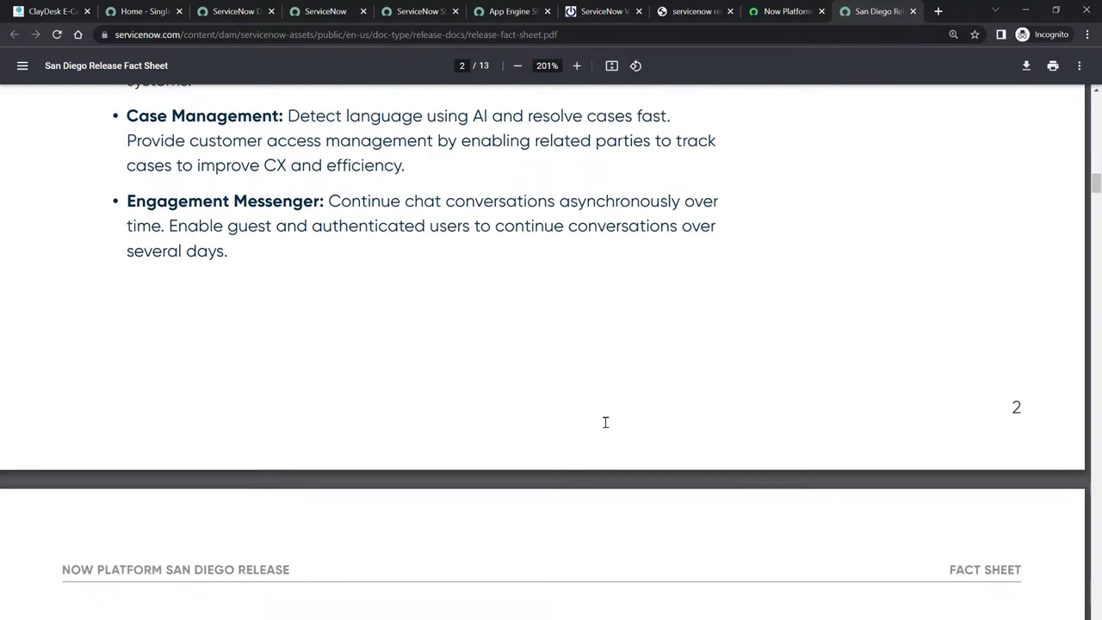
pyautogui.scroll(-2, 606, 422)
pyautogui.scroll(-2, 605, 422)
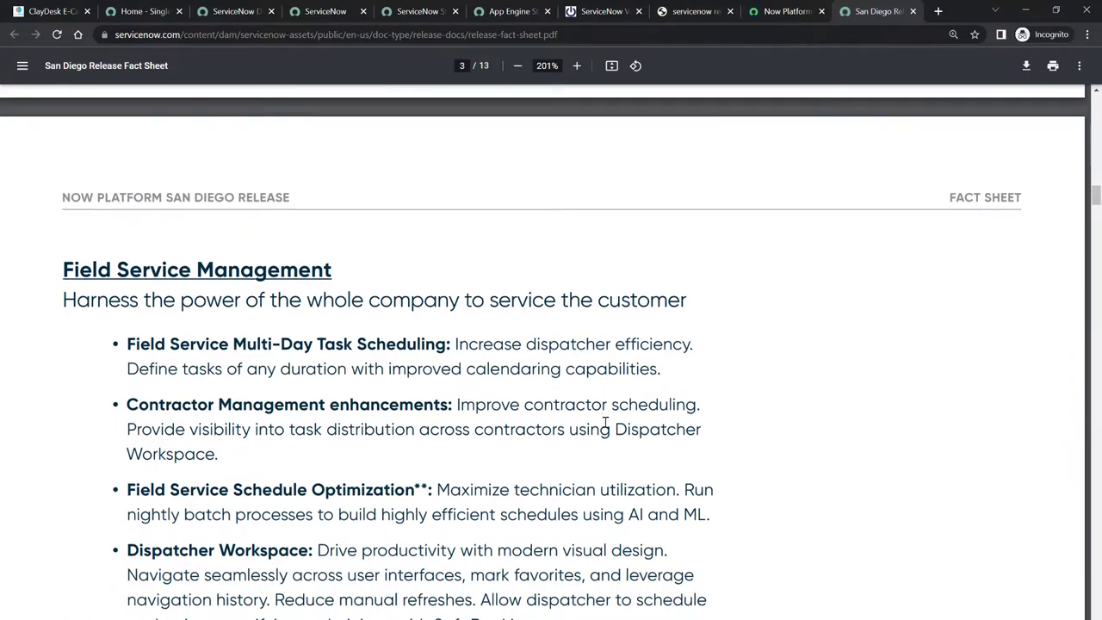
pyautogui.scroll(-2, 605, 422)
pyautogui.scroll(-2, 606, 421)
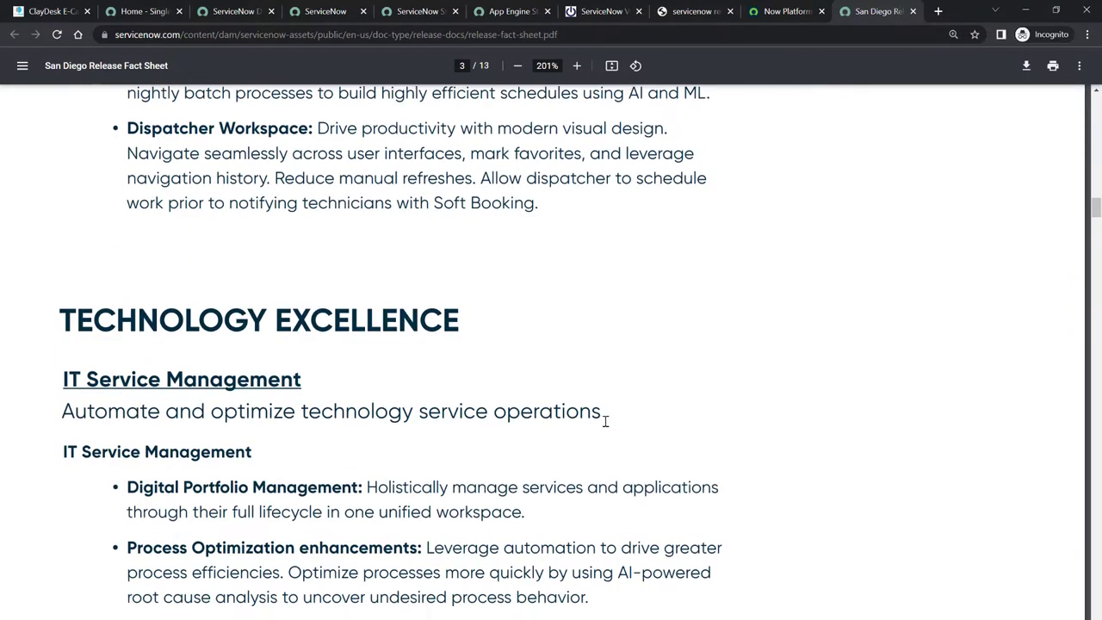
pyautogui.moveTo(1097, 213); pyautogui.dragTo(1096, 116)
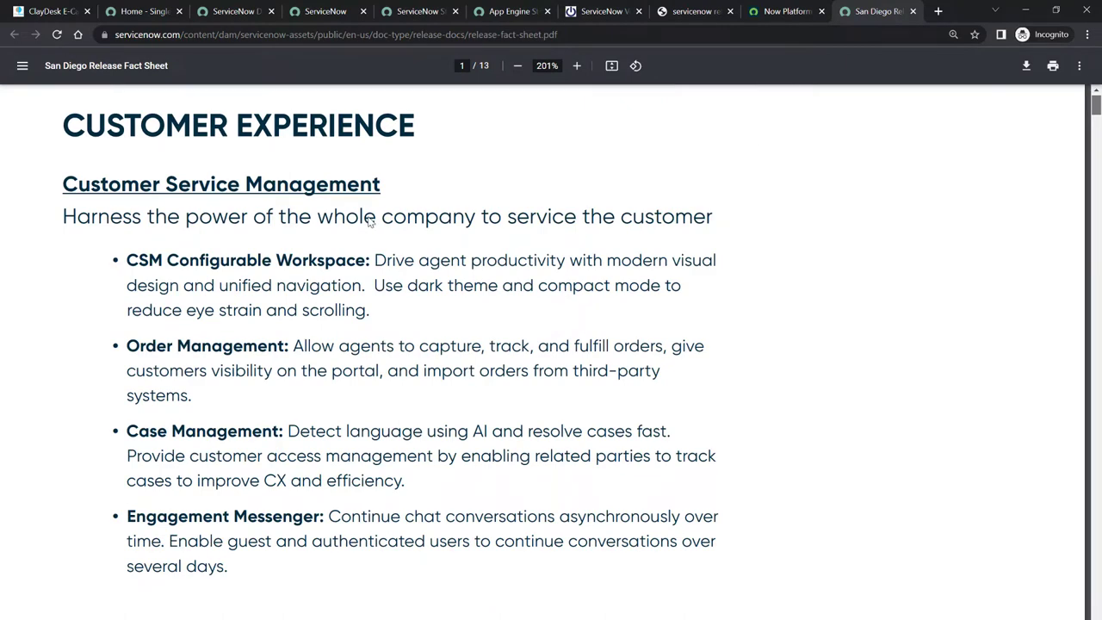
# Return to the instance's App Engine Studio page and show its current application scope and update set.
pyautogui.click(201, 7)
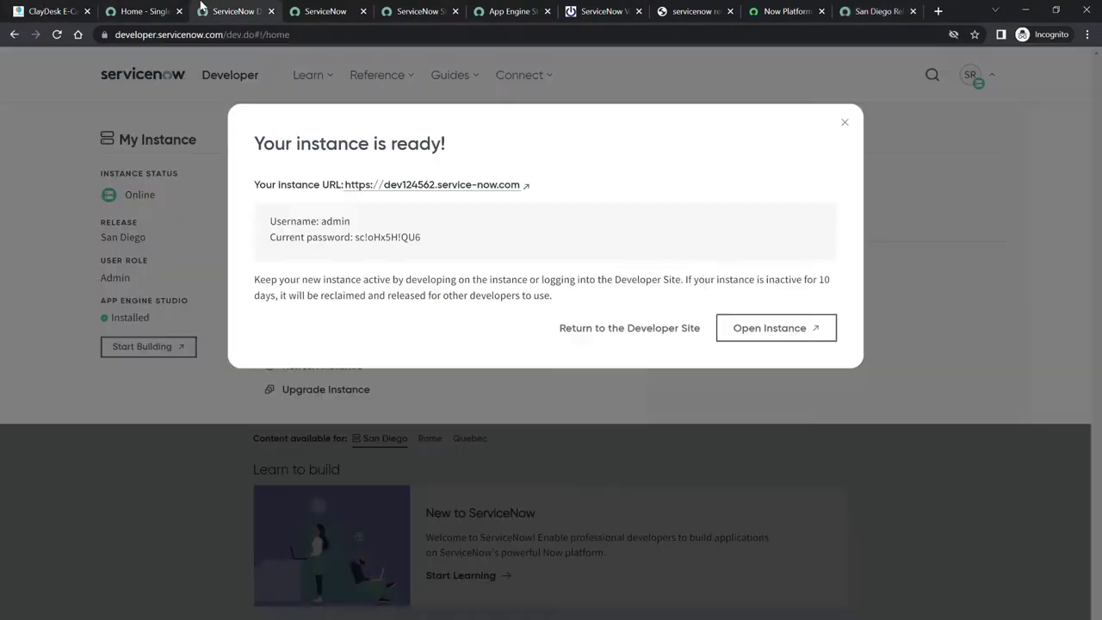
pyautogui.click(311, 7)
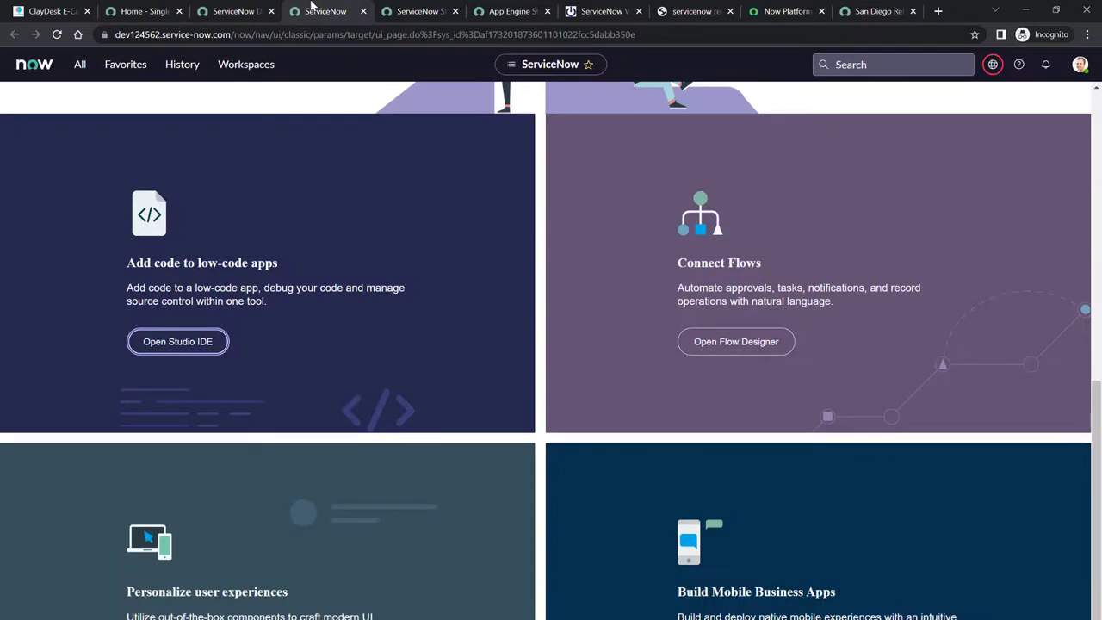
pyautogui.scroll(8, 402, 352)
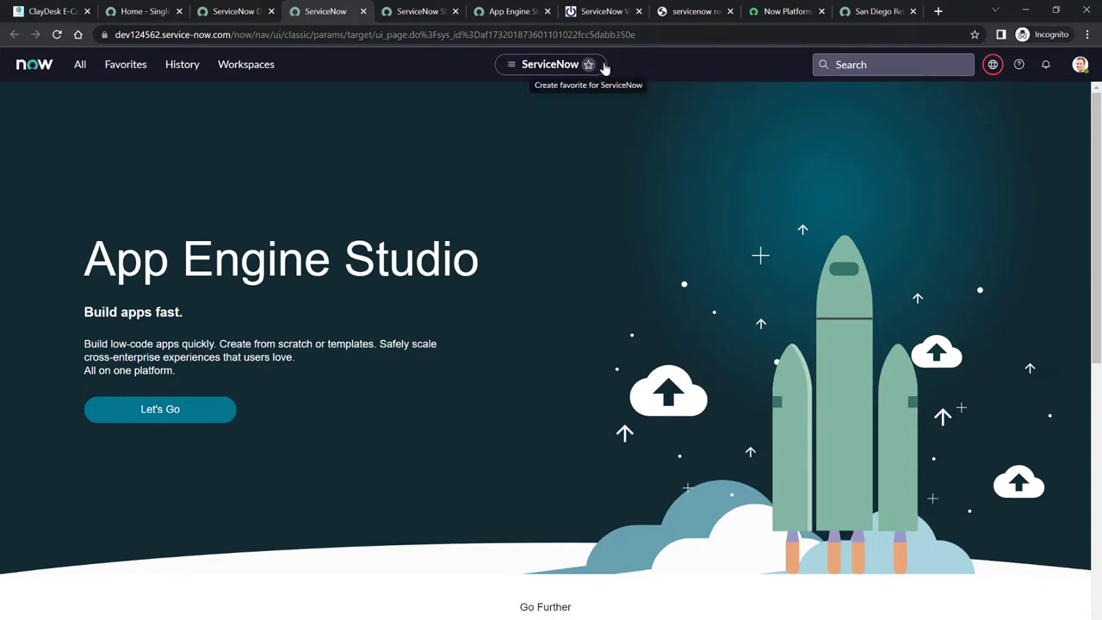
pyautogui.click(993, 65)
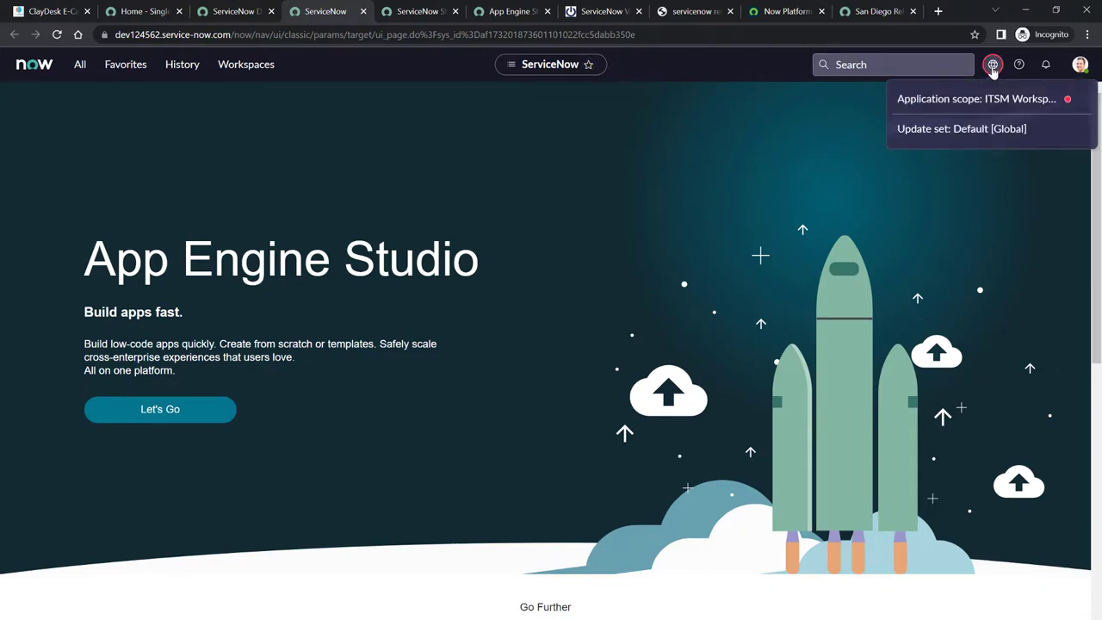